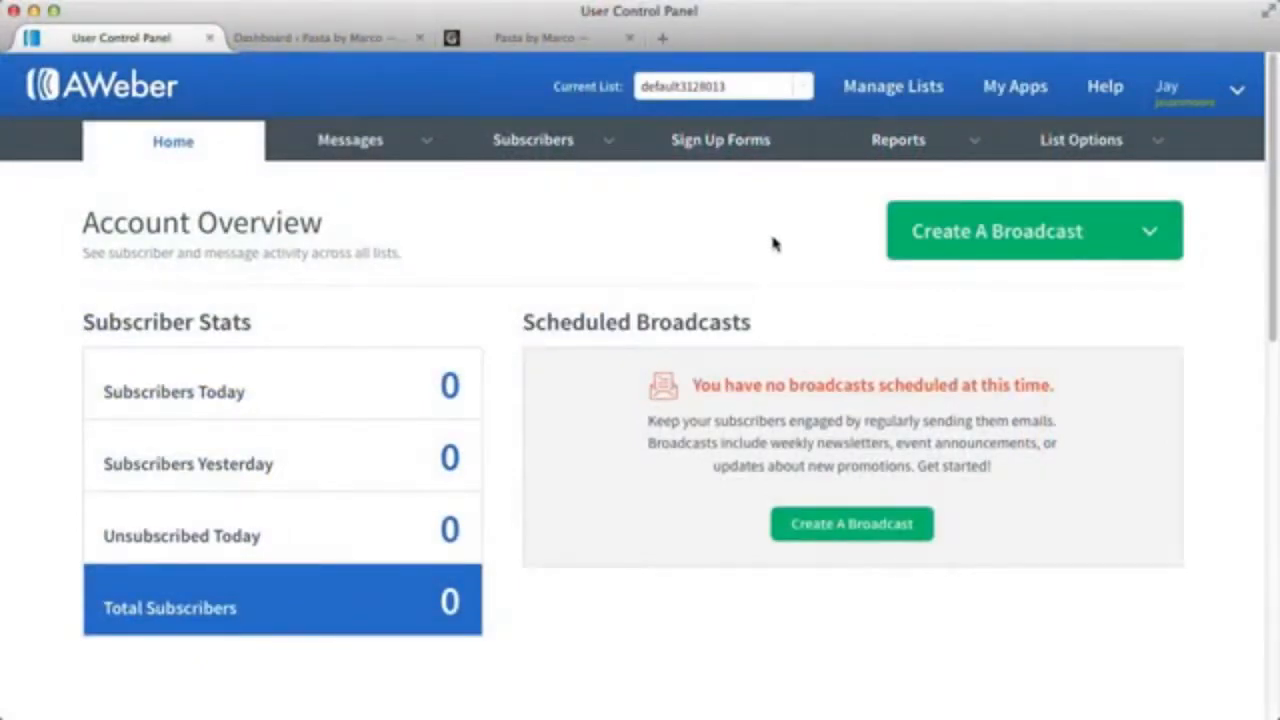
{"action": "left_click", "coordinate": [872, 106]}
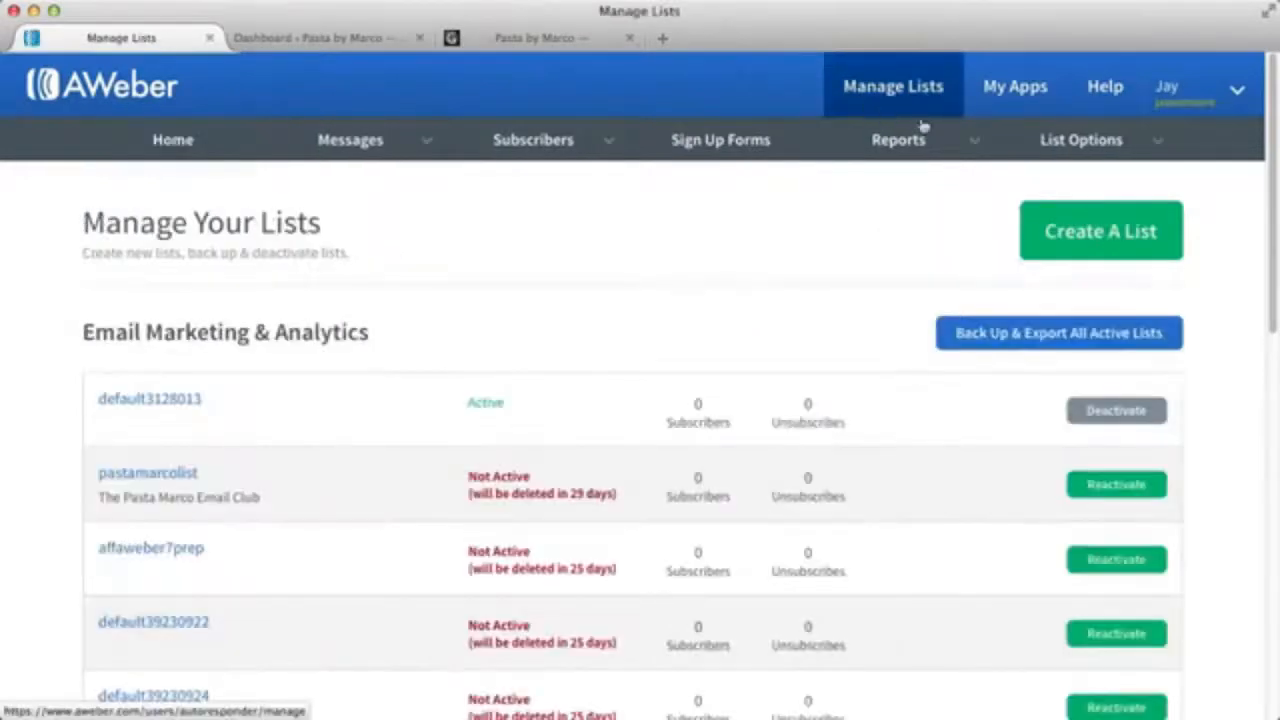
{"action": "left_click", "coordinate": [1108, 241]}
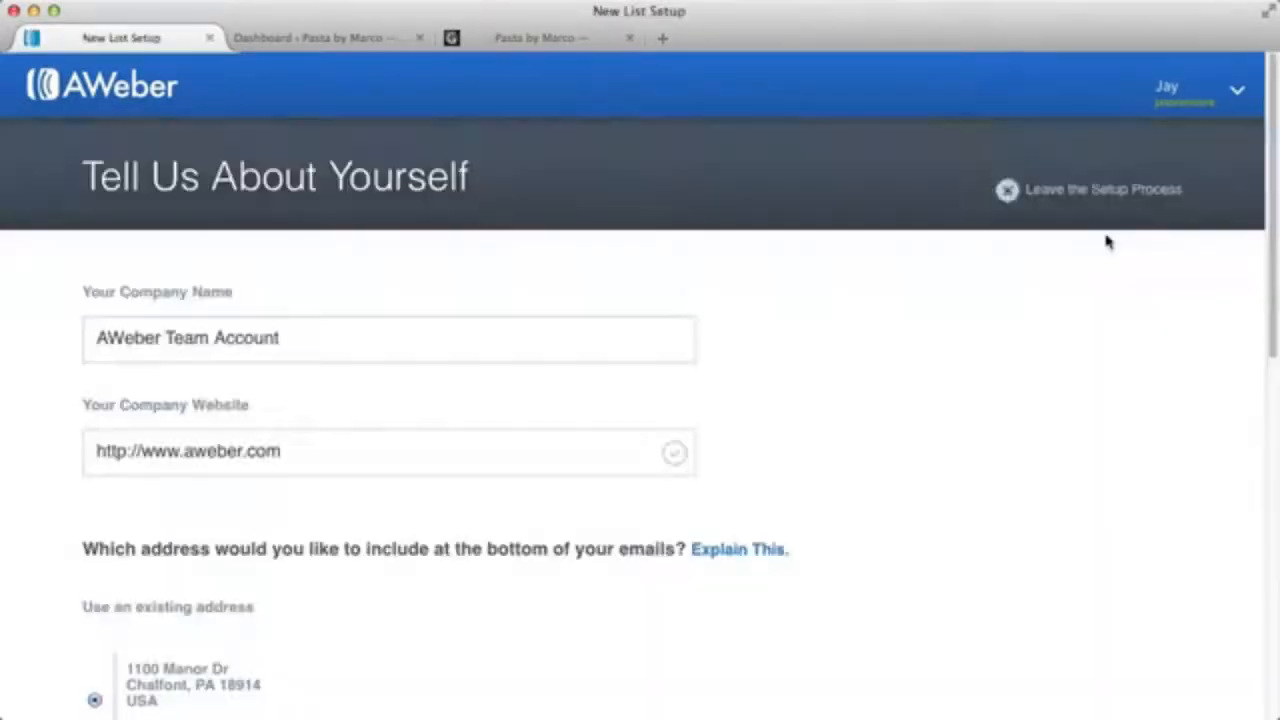
{"action": "triple_click", "coordinate": [463, 331]}
{"action": "type", "text": "Pasta by Marco"}
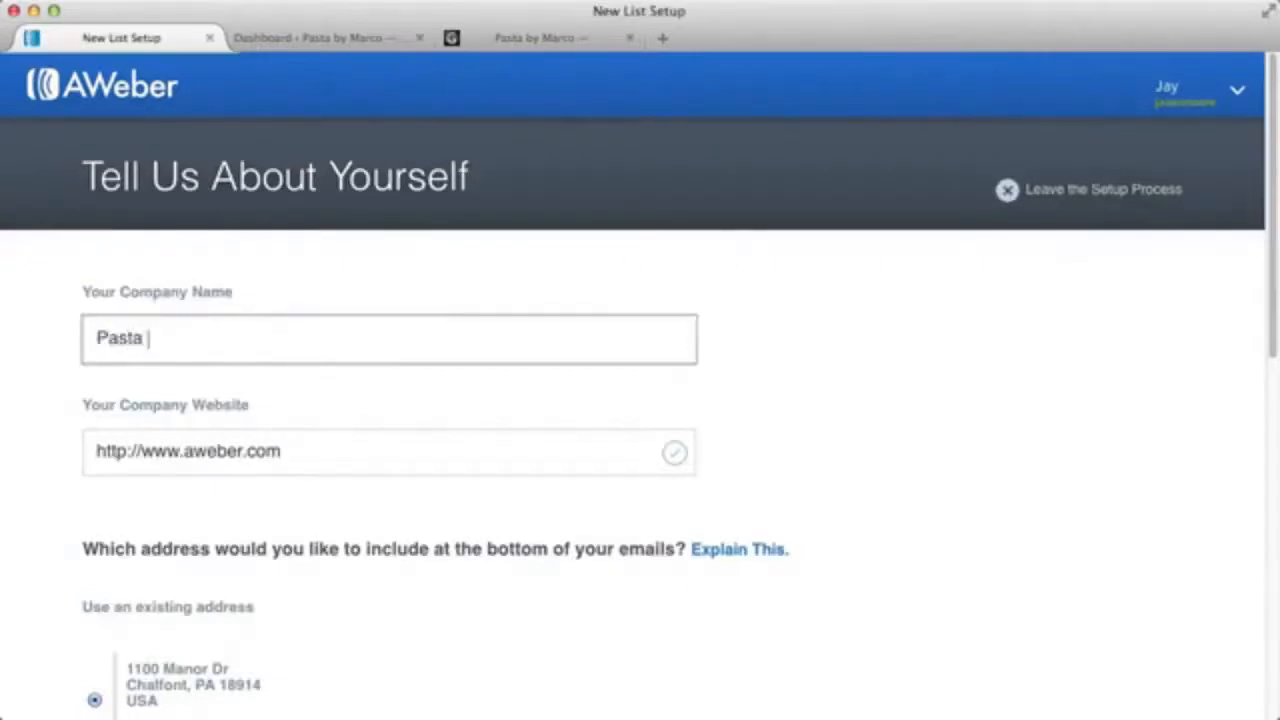
{"action": "triple_click", "coordinate": [456, 451]}
{"action": "type", "text": "http://pastamarco.com/blog/"}
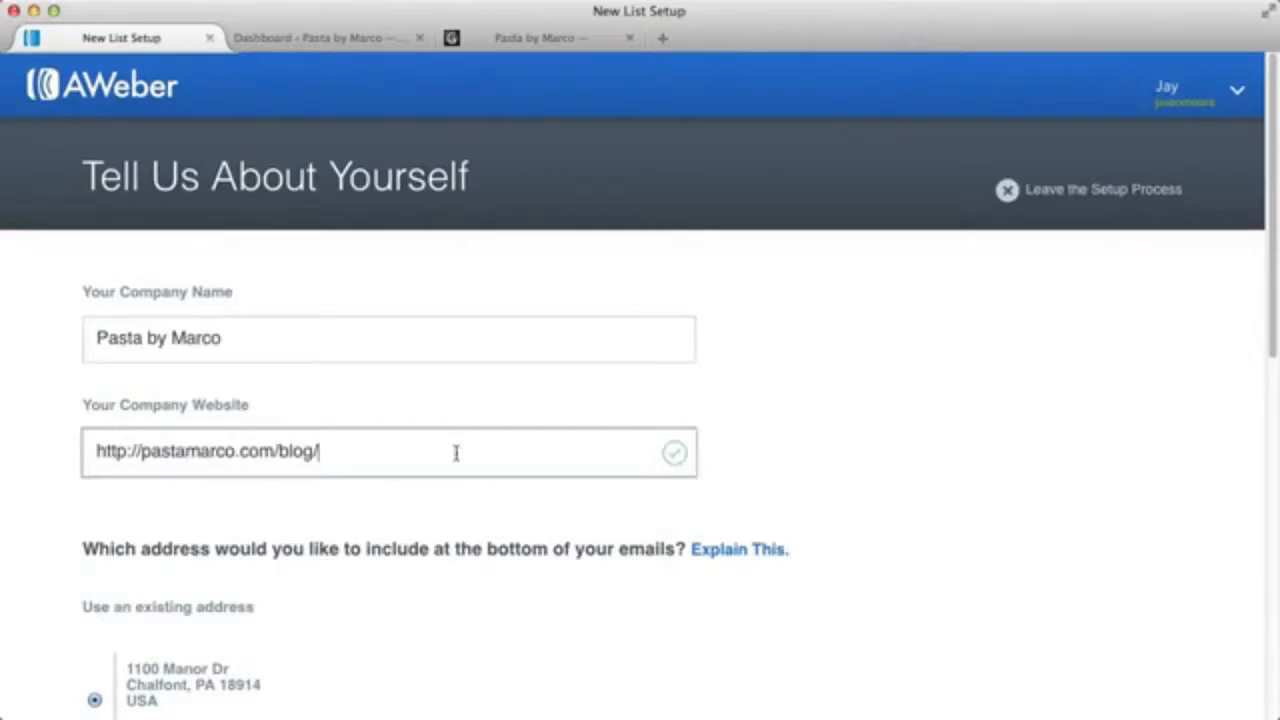
{"action": "left_click_drag", "start_coordinate": [1268, 326], "coordinate": [1251, 514]}
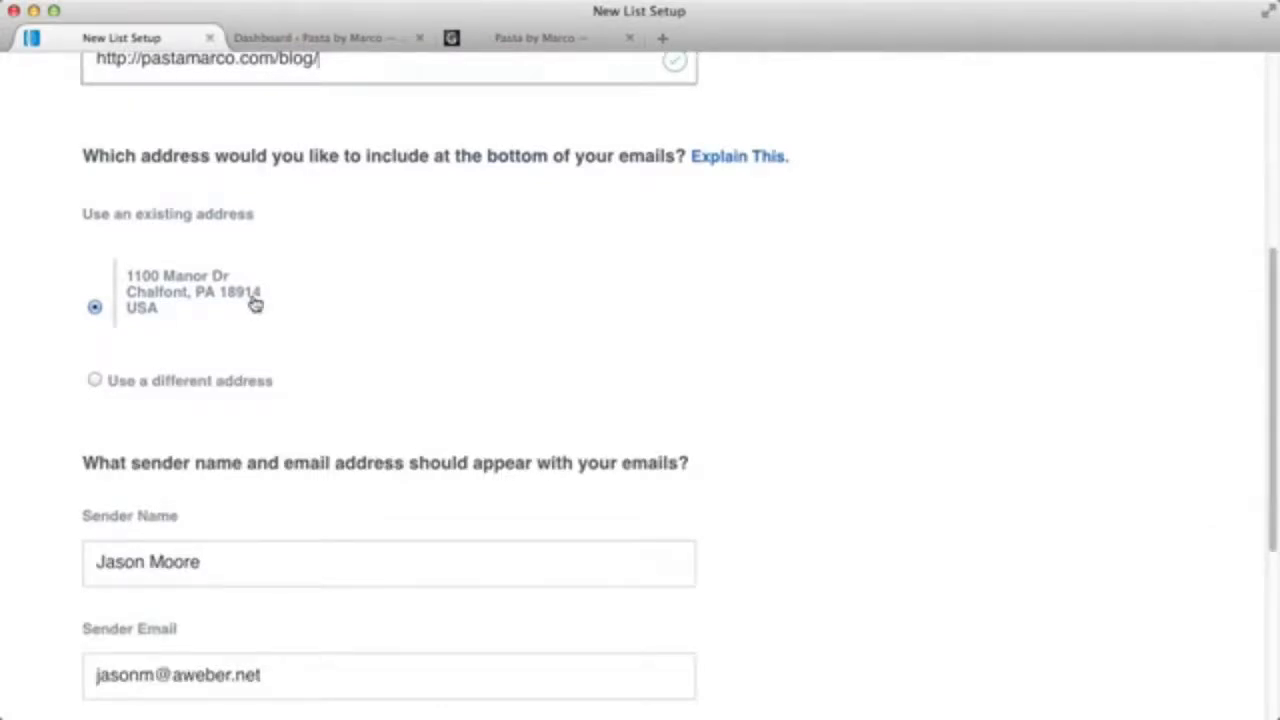
{"action": "left_click_drag", "start_coordinate": [1264, 404], "coordinate": [1262, 555]}
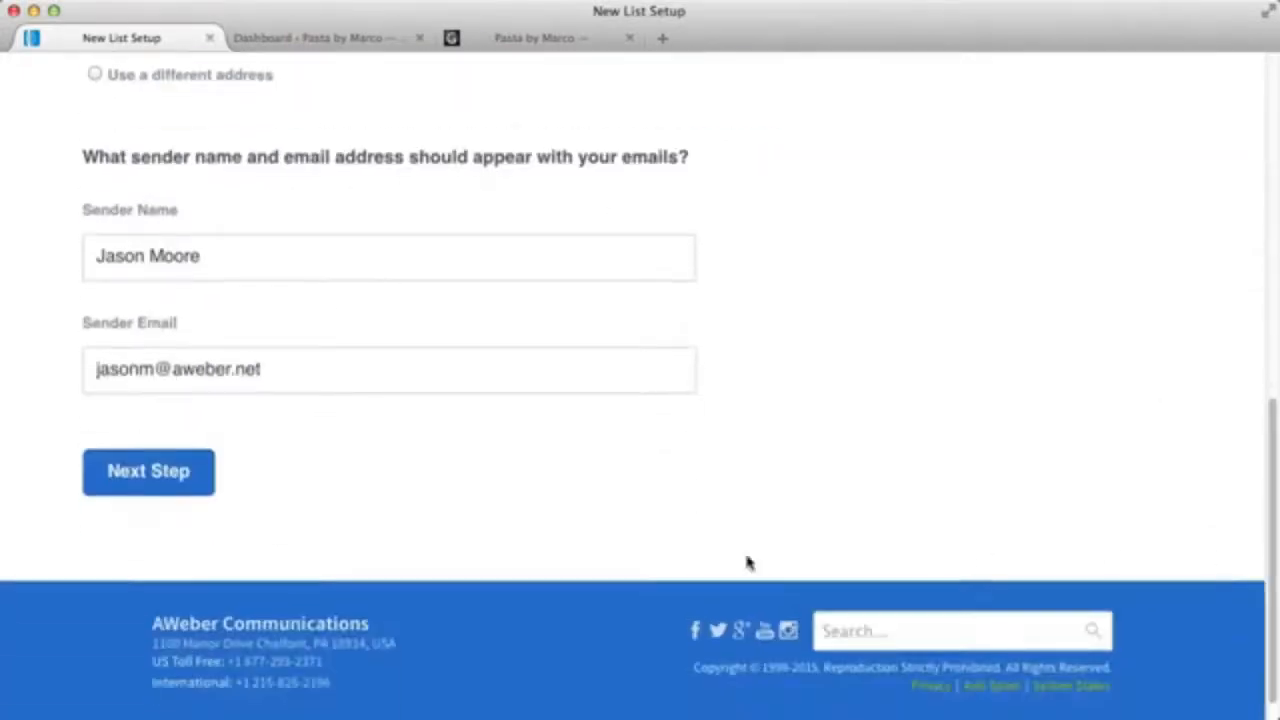
{"action": "left_click", "coordinate": [172, 488]}
Name the new list "Pasta Marco Email Club"
{"action": "left_click", "coordinate": [277, 394]}
{"action": "type", "text": "Pas"}
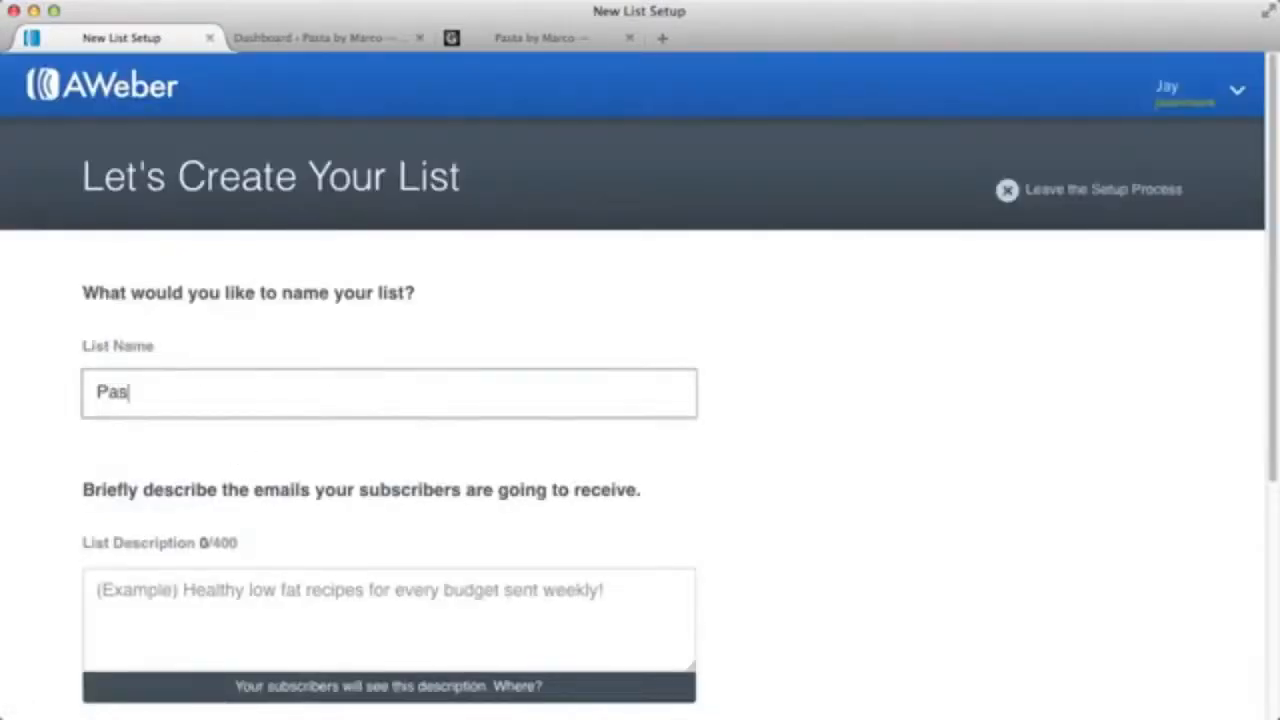
{"action": "type", "text": "ta Marco E"}
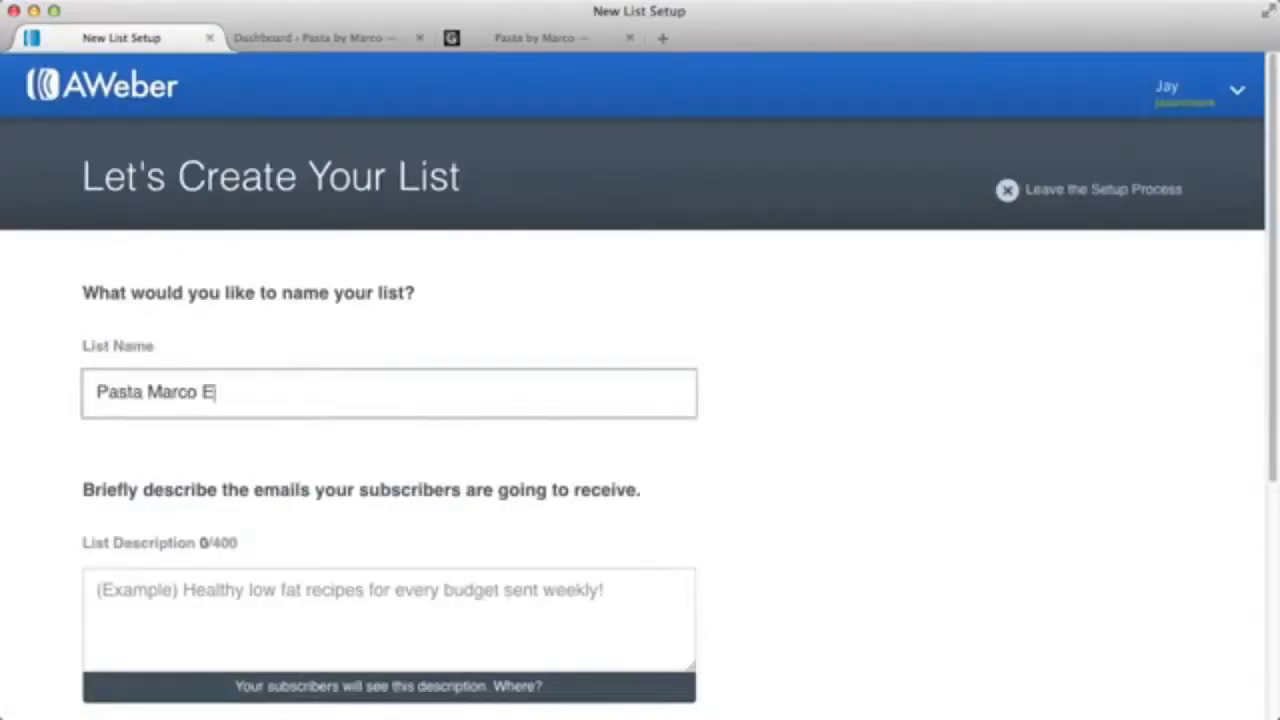
{"action": "type", "text": "mail Club"}
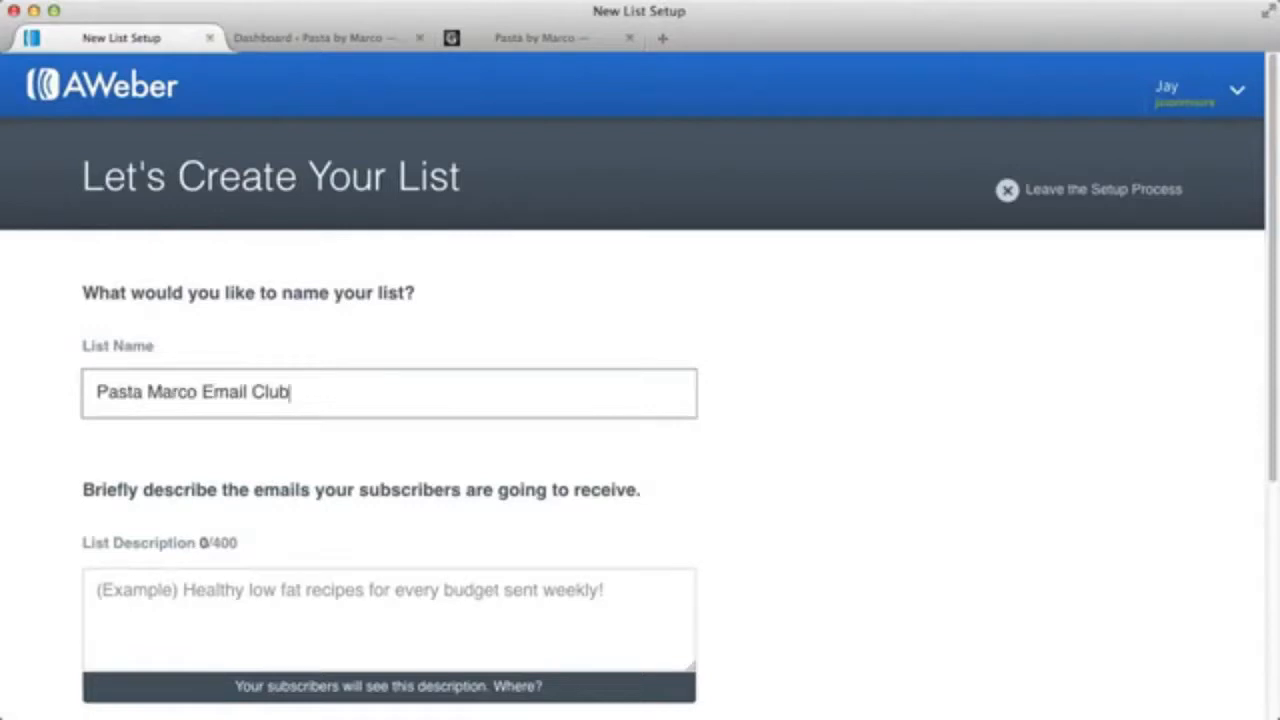
Describe the list as "The Pasta Marco Email Club" and continue to the confirmation message
{"action": "scroll", "coordinate": [289, 406], "scroll_direction": "down", "scroll_amount": 5}
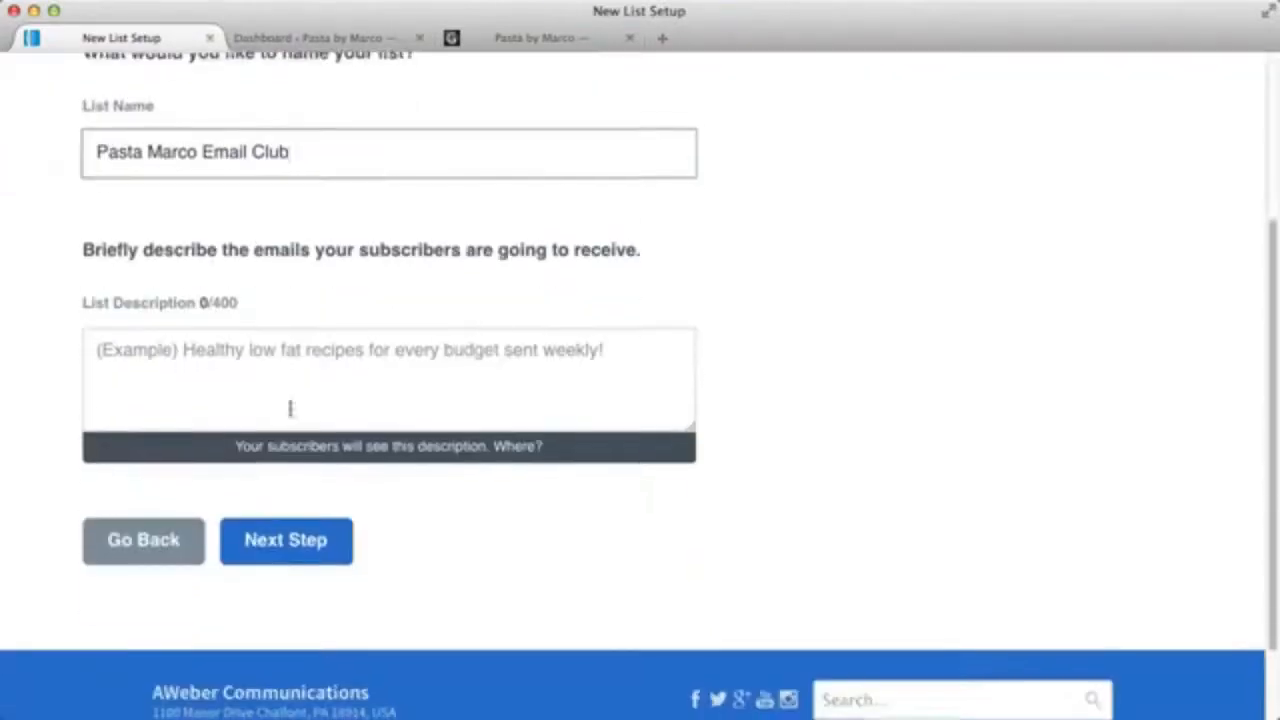
{"action": "left_click", "coordinate": [314, 354]}
{"action": "type", "text": "The Pasta Marco ERmai"}
{"action": "key", "text": "BackSpace"}
{"action": "key", "text": "BackSpace"}
{"action": "key", "text": "BackSpace"}
{"action": "key", "text": "BackSpace"}
{"action": "type", "text": "mai"}
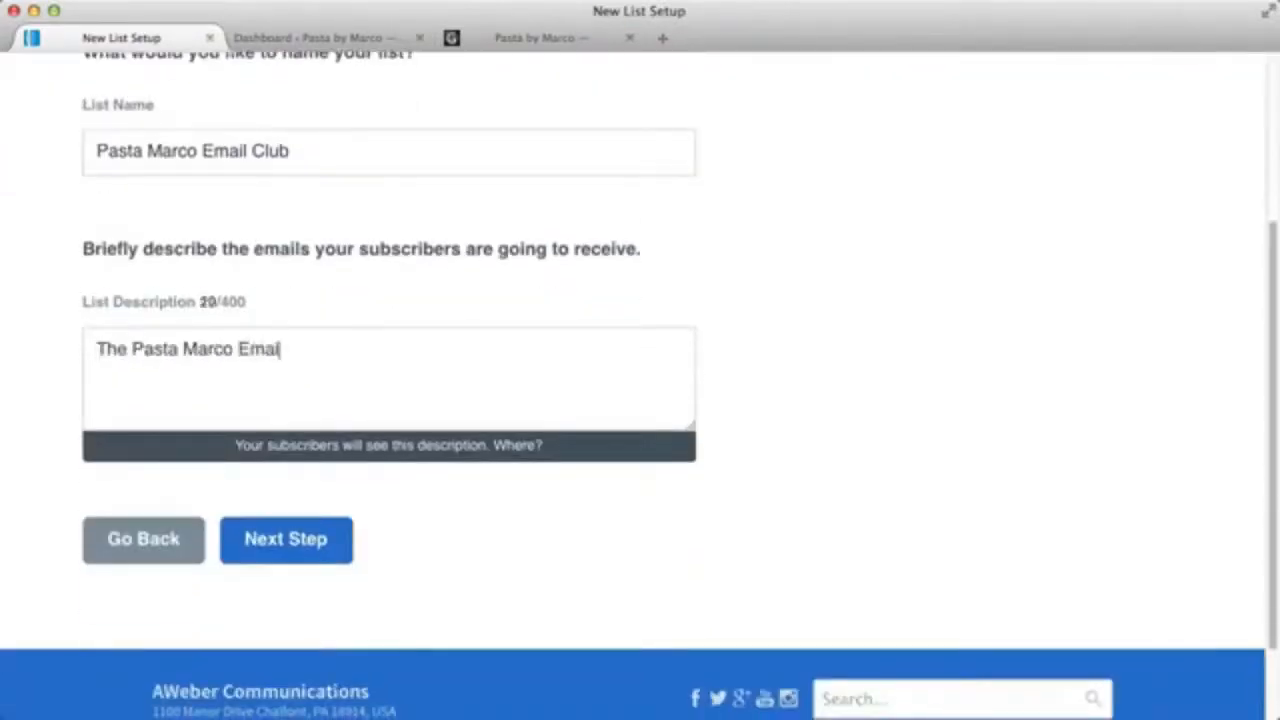
{"action": "type", "text": "l Club"}
{"action": "left_click", "coordinate": [320, 551]}
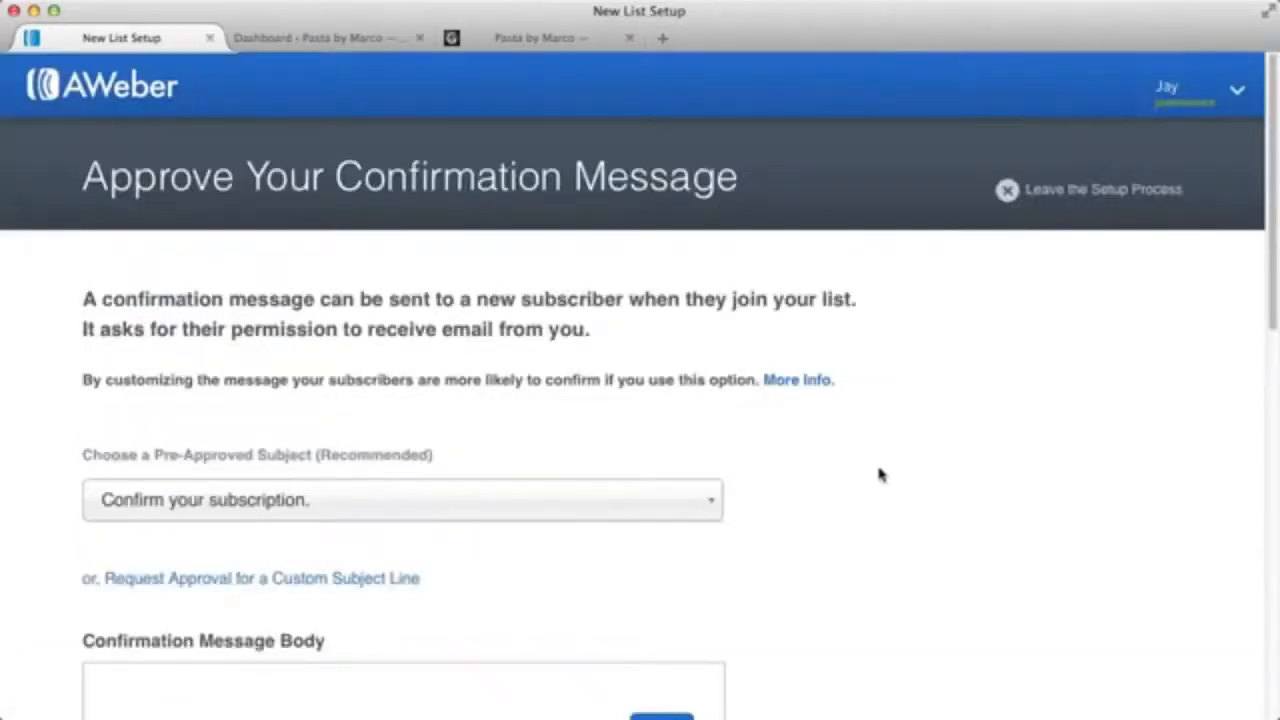
Request a custom subject line for the confirmation message reading "Activate Your Pasta Marco Email Club Membership"
{"action": "scroll", "coordinate": [876, 465], "scroll_direction": "down", "scroll_amount": 5}
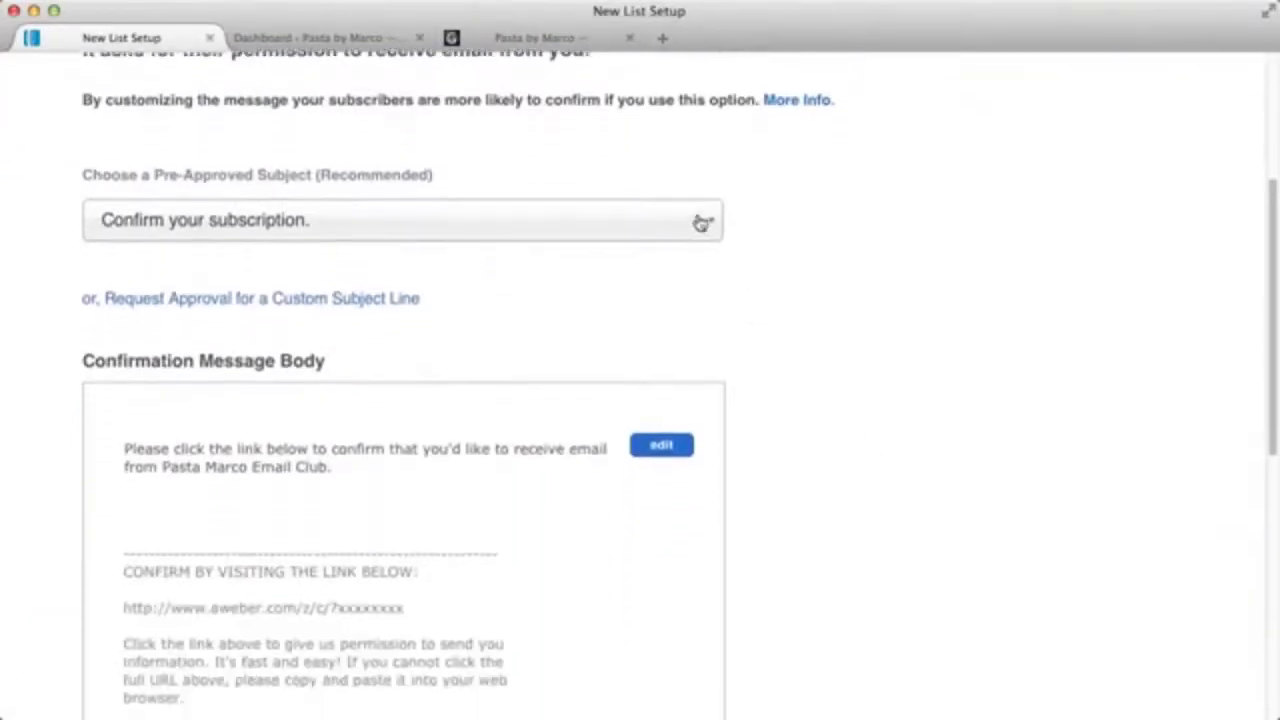
{"action": "left_click", "coordinate": [702, 221]}
{"action": "left_click", "coordinate": [702, 222]}
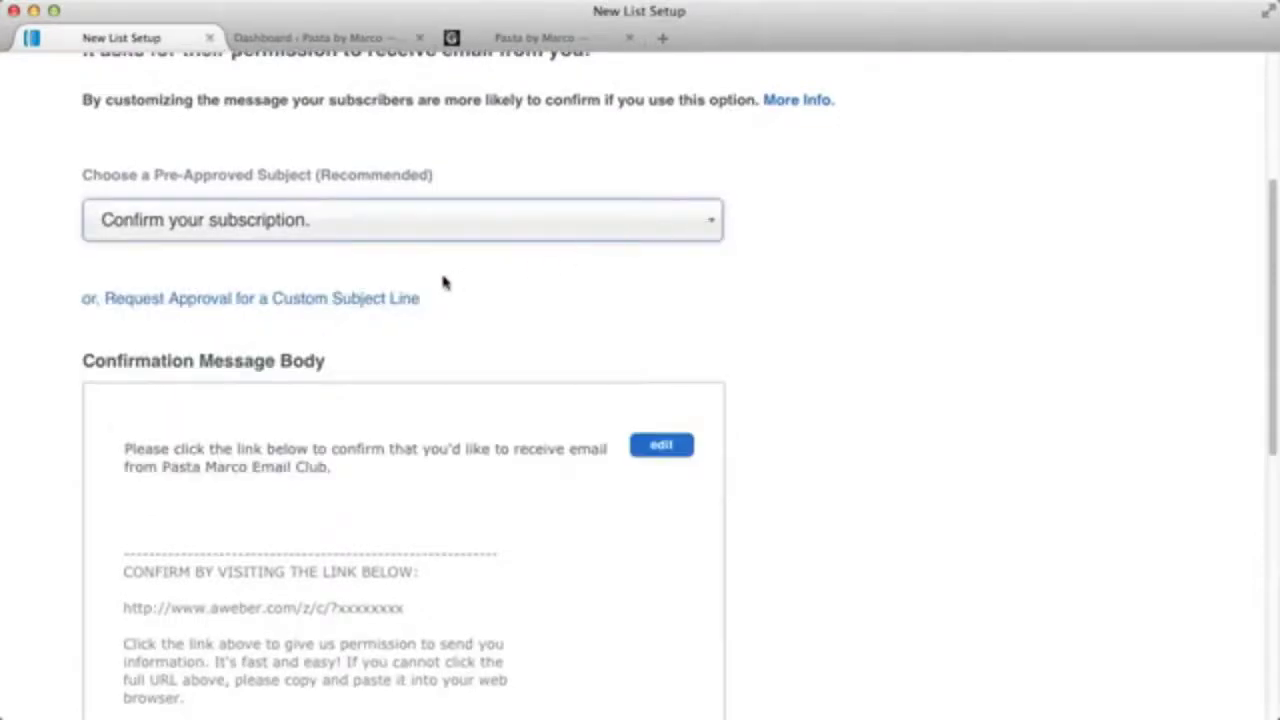
{"action": "left_click", "coordinate": [386, 298]}
{"action": "scroll", "coordinate": [778, 350], "scroll_direction": "down", "scroll_amount": 10}
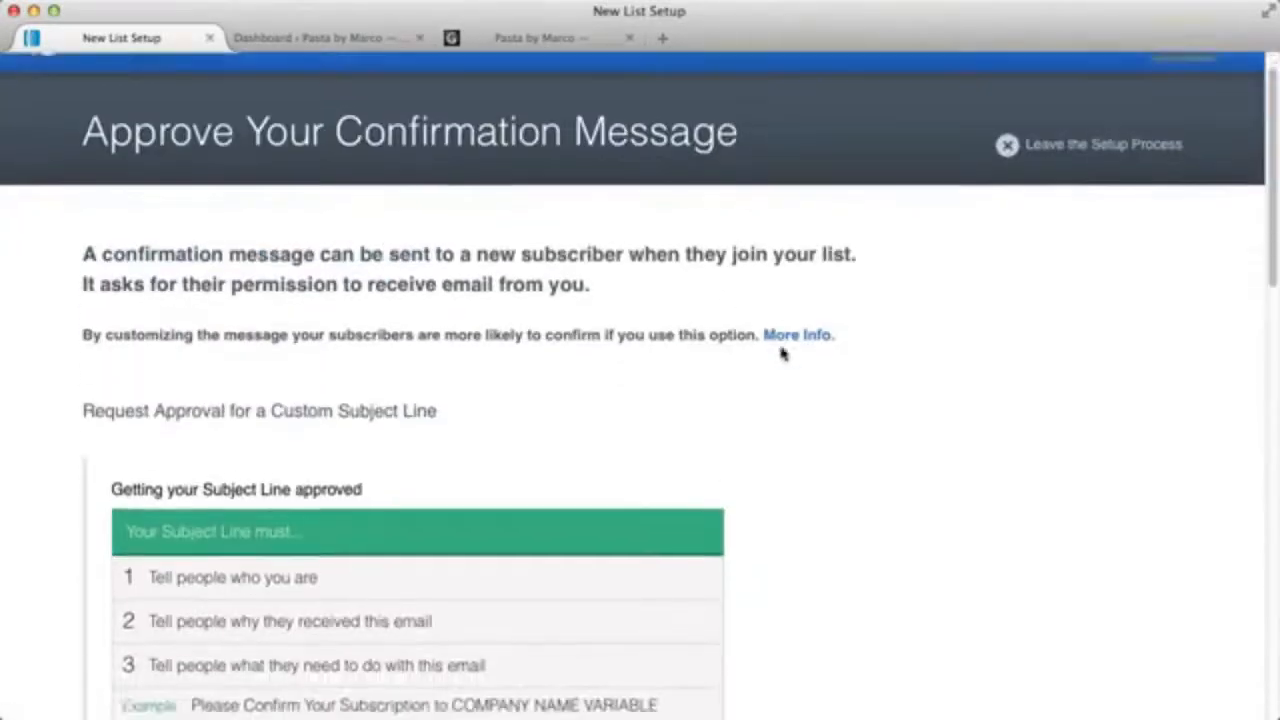
{"action": "scroll", "coordinate": [782, 353], "scroll_direction": "down", "scroll_amount": 2}
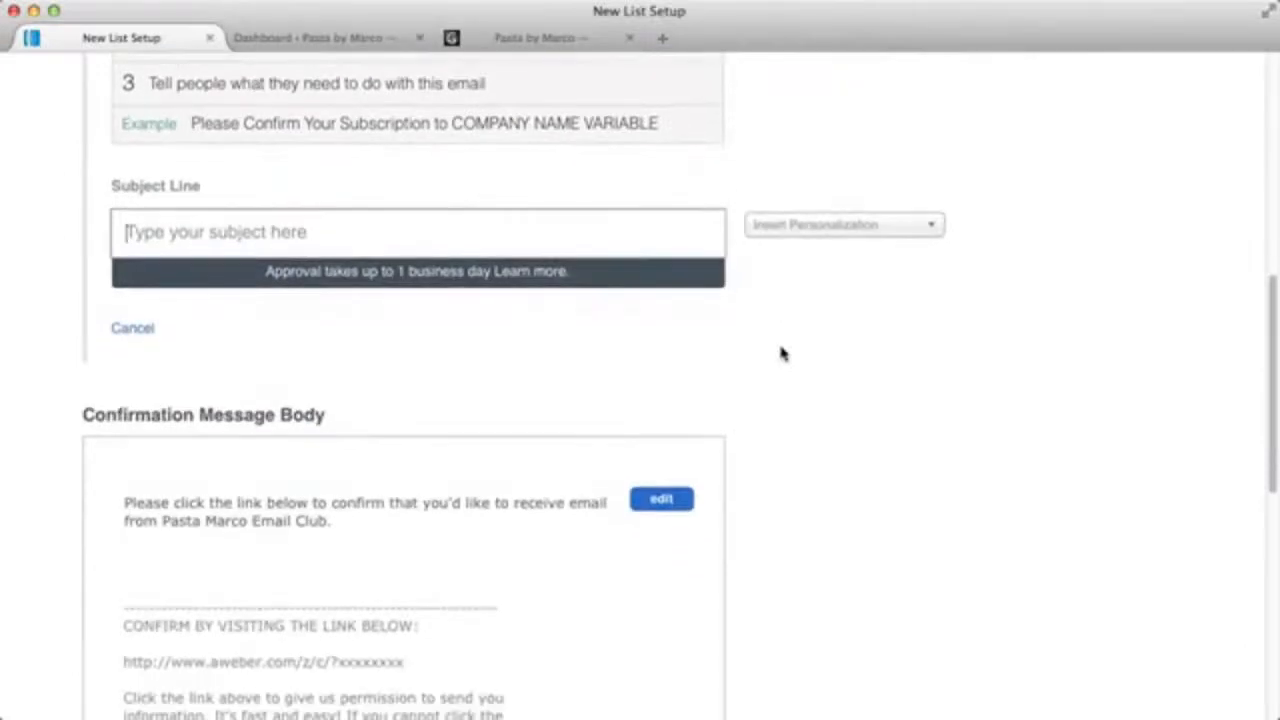
{"action": "left_click", "coordinate": [781, 295]}
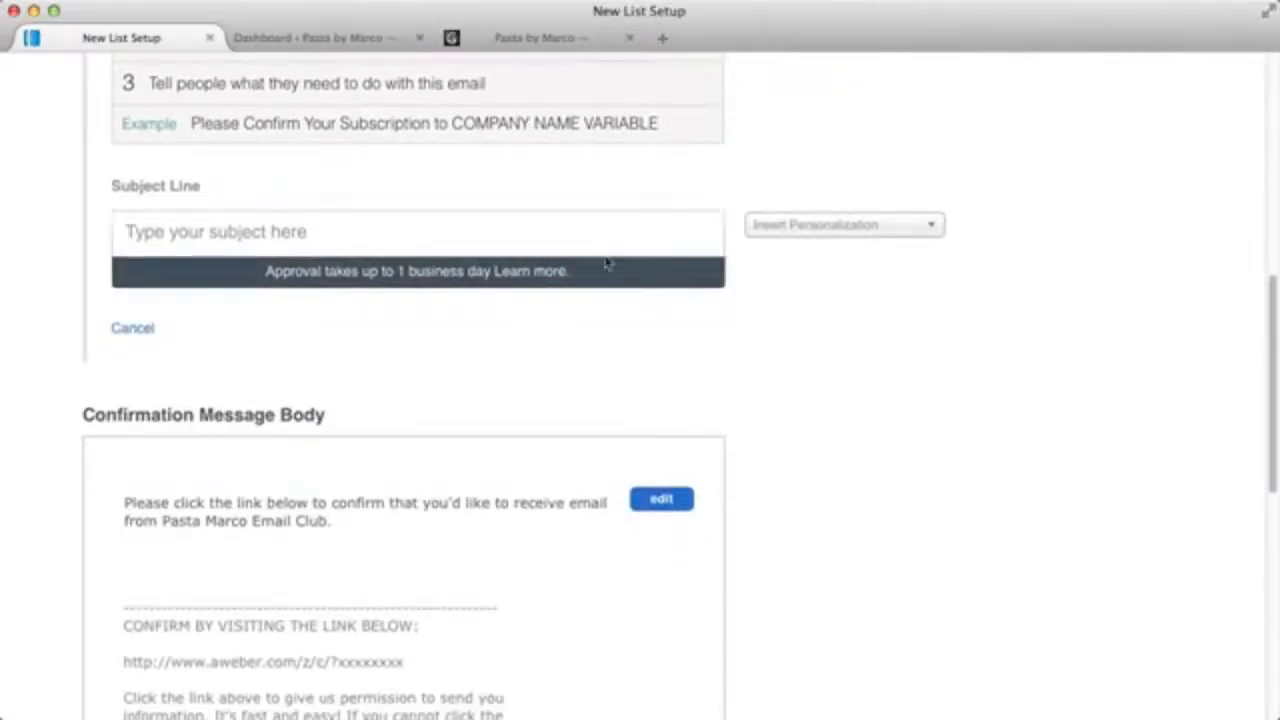
{"action": "left_click", "coordinate": [560, 230]}
{"action": "type", "text": "Activate Your Pasta Marco Email Club Membership"}
Review the confirmation message body and its link, then approve the message and create the list
{"action": "scroll", "coordinate": [557, 226], "scroll_direction": "down", "scroll_amount": 6}
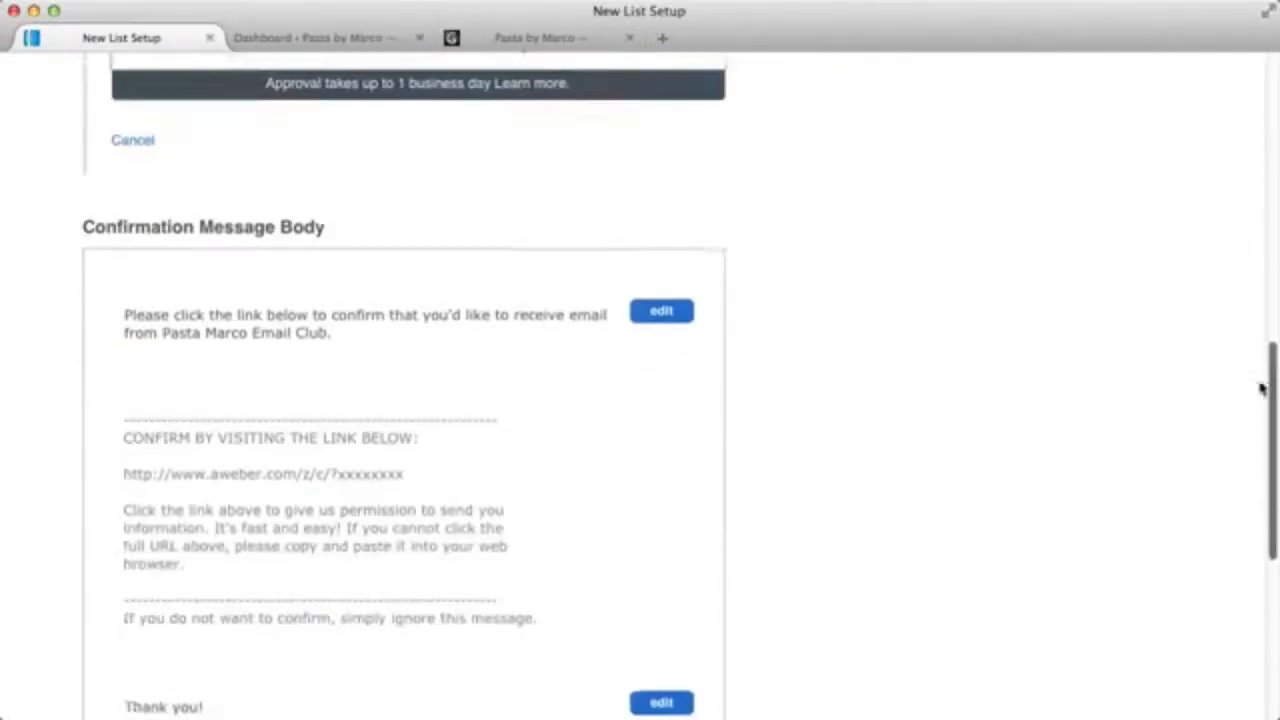
{"action": "left_click", "coordinate": [432, 238]}
{"action": "triple_click", "coordinate": [341, 362]}
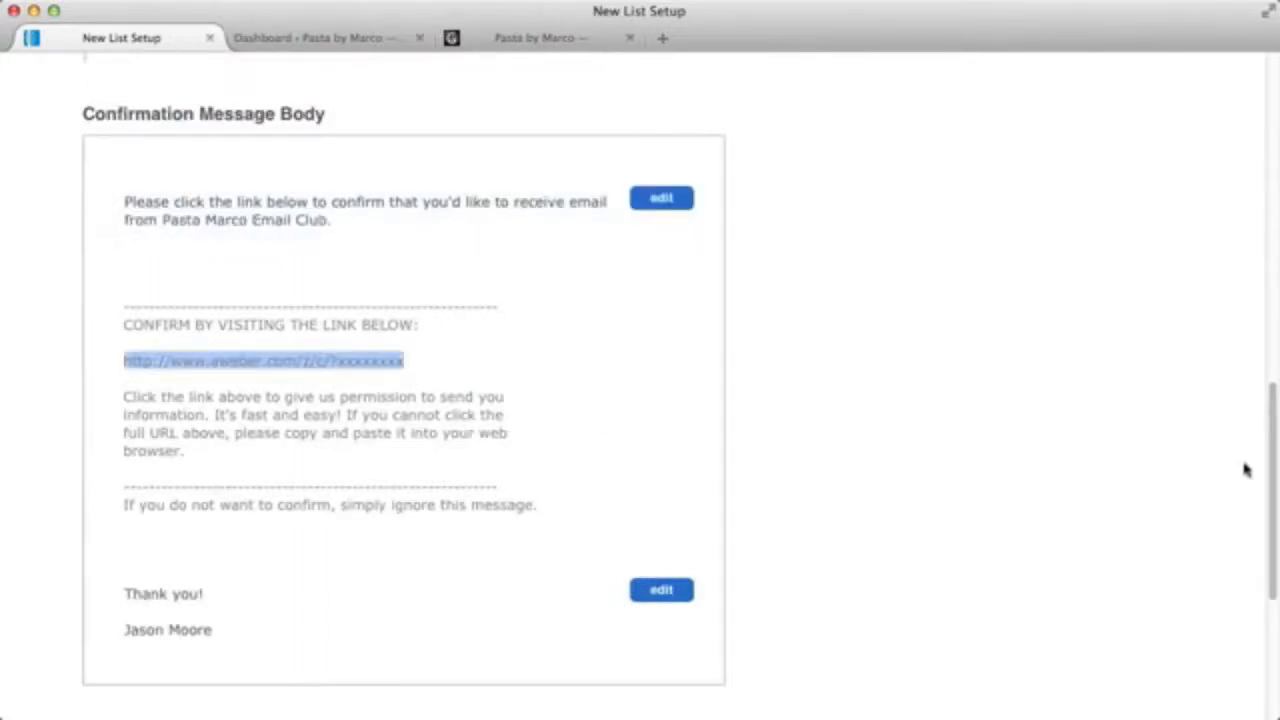
{"action": "left_click_drag", "start_coordinate": [1263, 474], "coordinate": [1257, 563]}
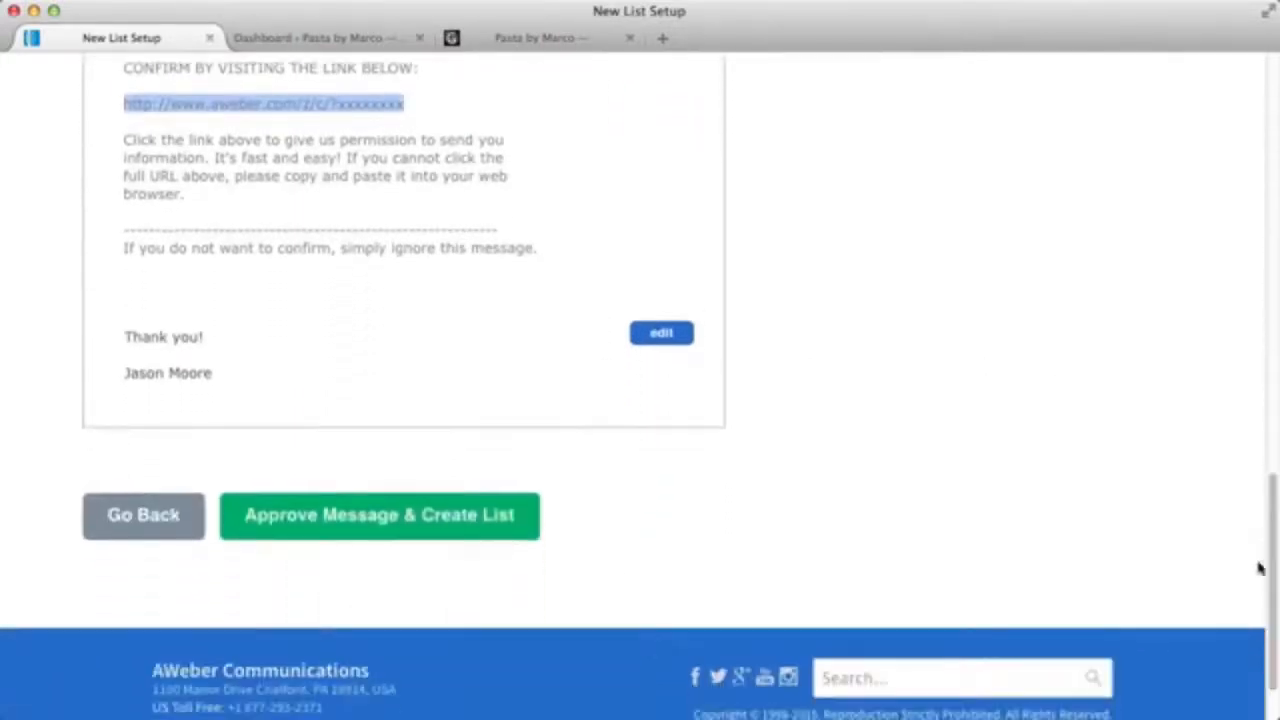
{"action": "left_click", "coordinate": [455, 528]}
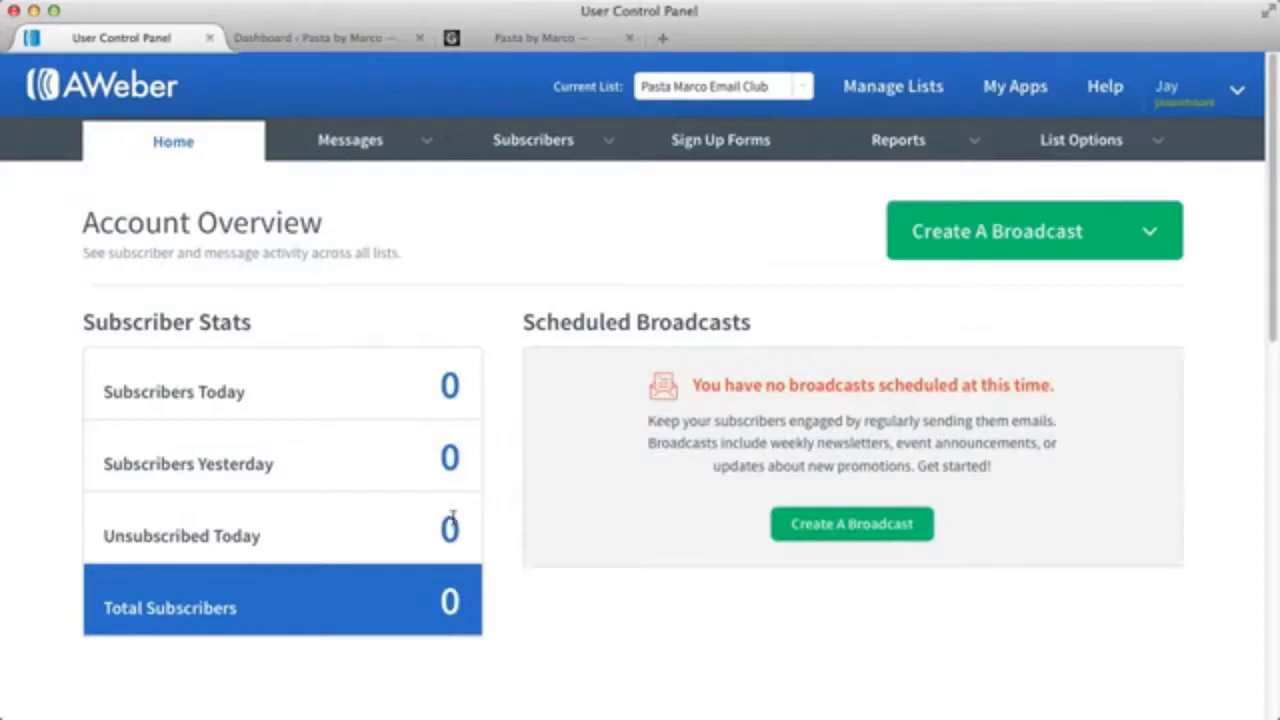
Create a follow-up message in the Drag & Drop Email Builder with the subject "Thanks for Joining the Pasta Marco Email Club!"
{"action": "mouse_move", "coordinate": [400, 140]}
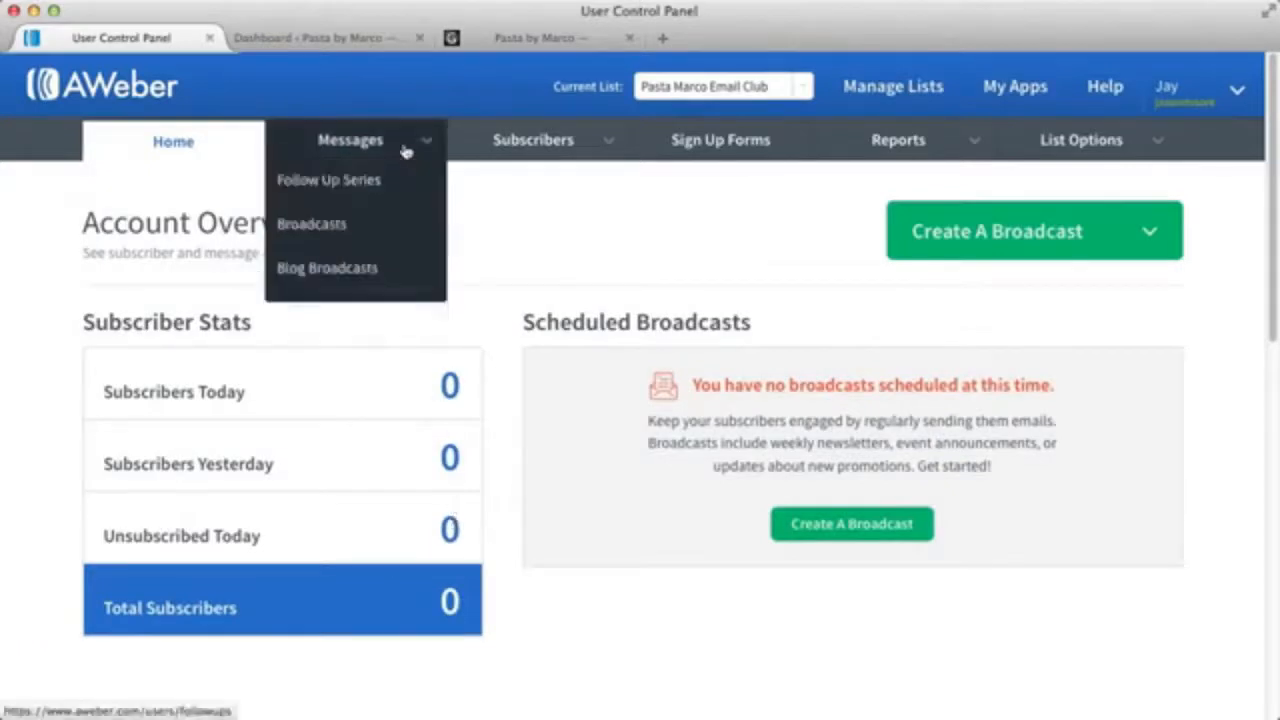
{"action": "left_click", "coordinate": [400, 182]}
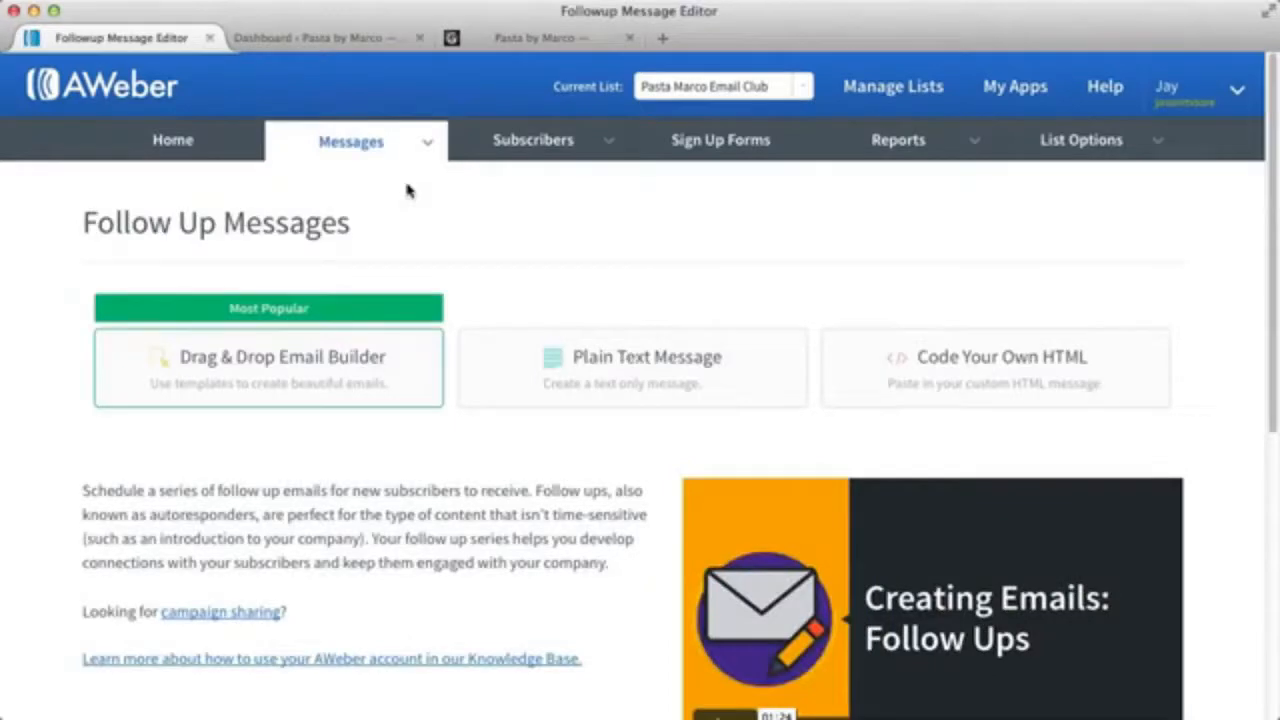
{"action": "left_click", "coordinate": [268, 367]}
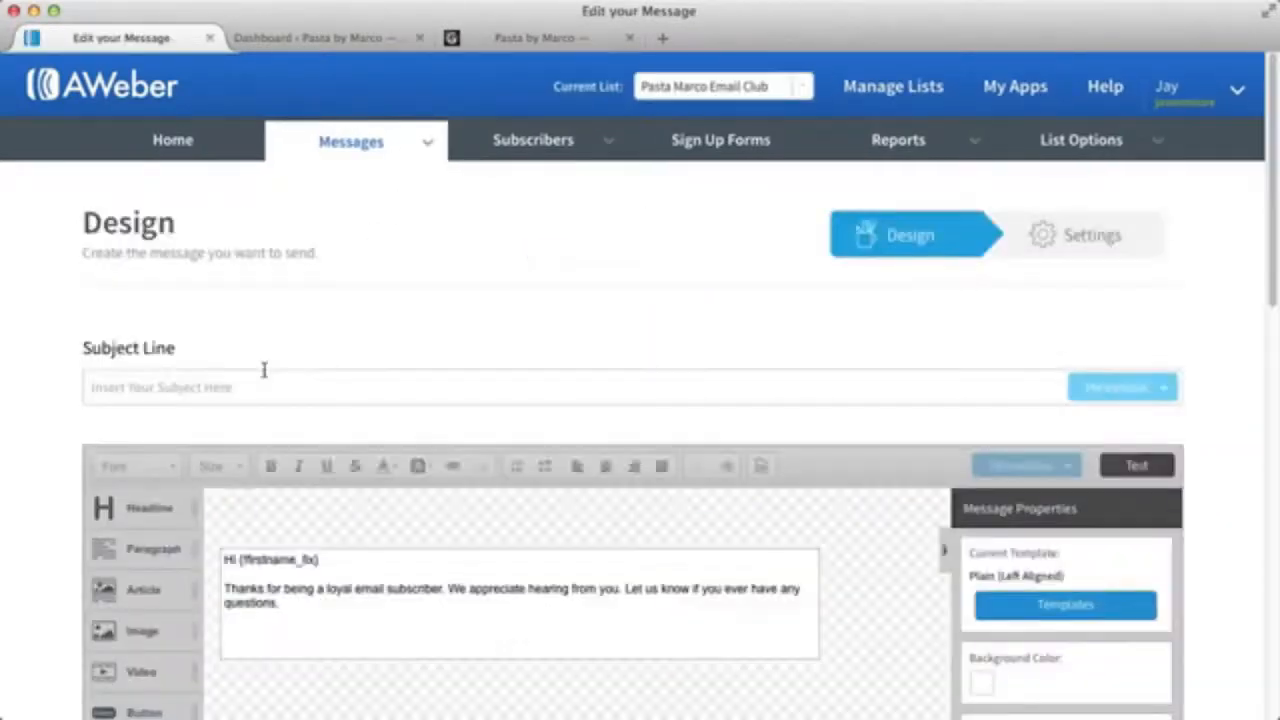
{"action": "left_click", "coordinate": [306, 389]}
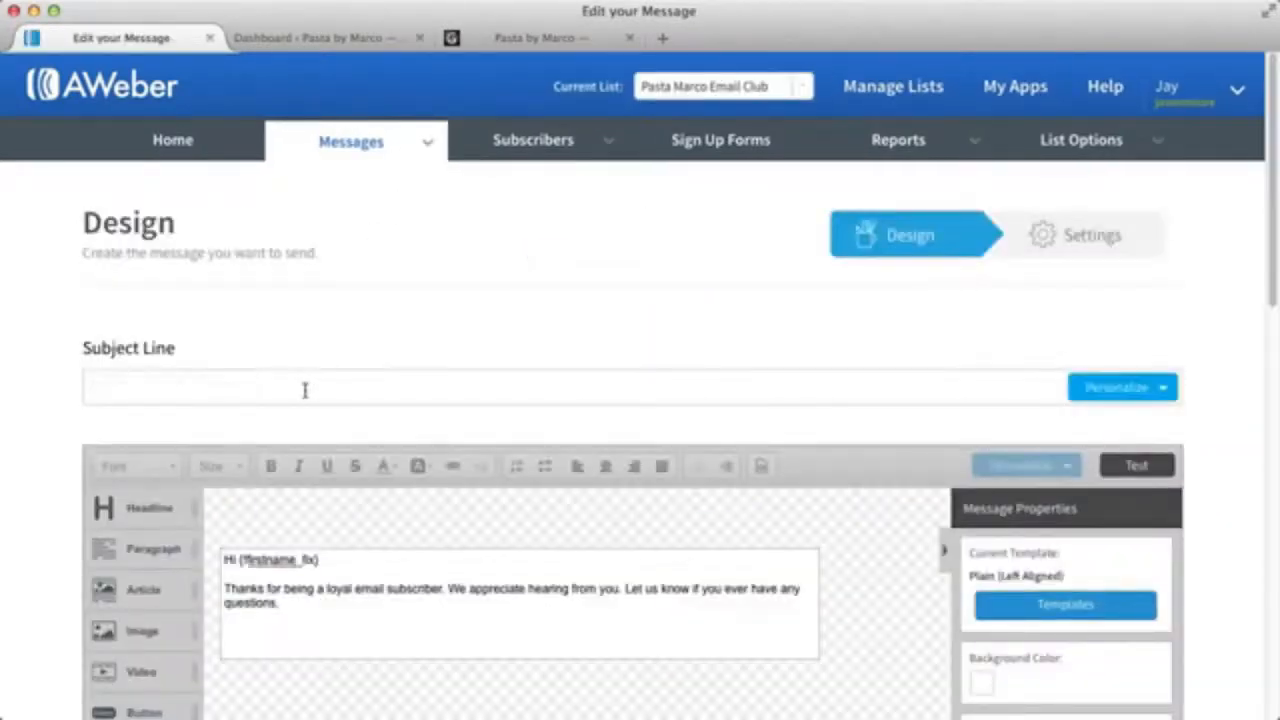
{"action": "type", "text": "Thanks for Joining the Pasta Marco Email Club!"}
Apply the red Foodie template to the message without keeping the existing message content
{"action": "scroll", "coordinate": [1070, 309], "scroll_direction": "down", "scroll_amount": 3}
{"action": "left_click", "coordinate": [1070, 308]}
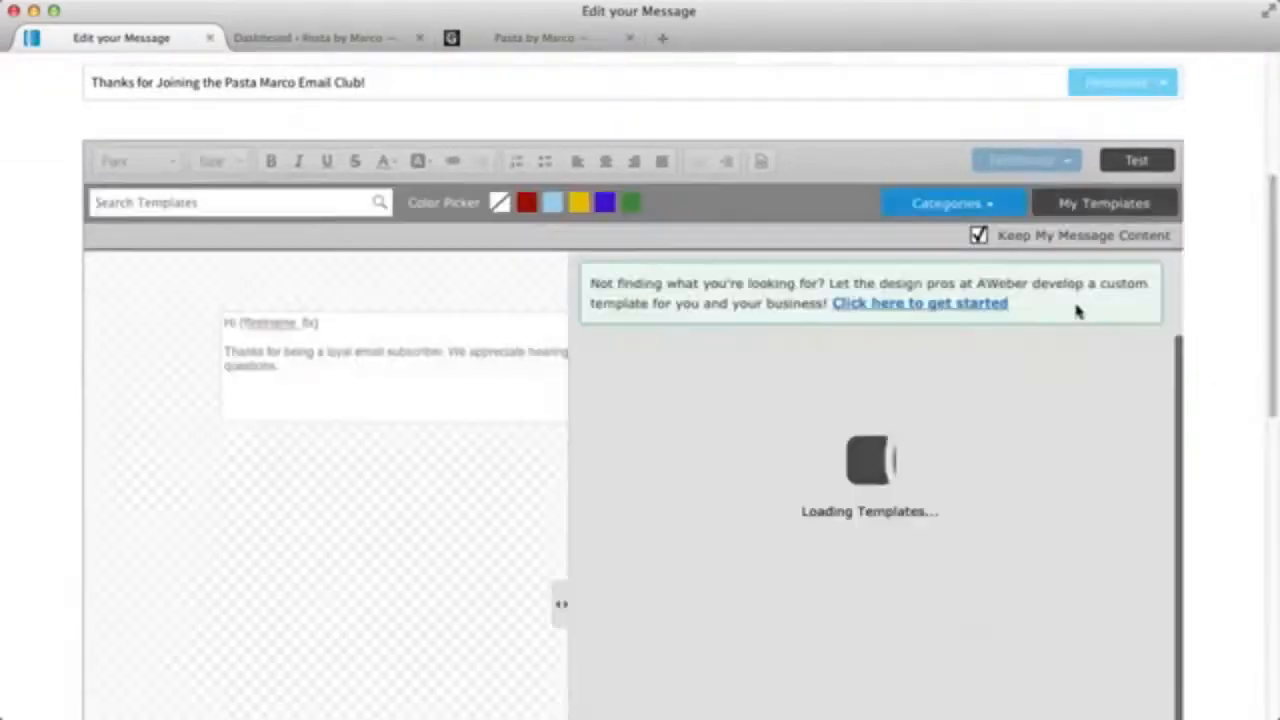
{"action": "scroll", "coordinate": [1176, 400], "scroll_direction": "down", "scroll_amount": 5}
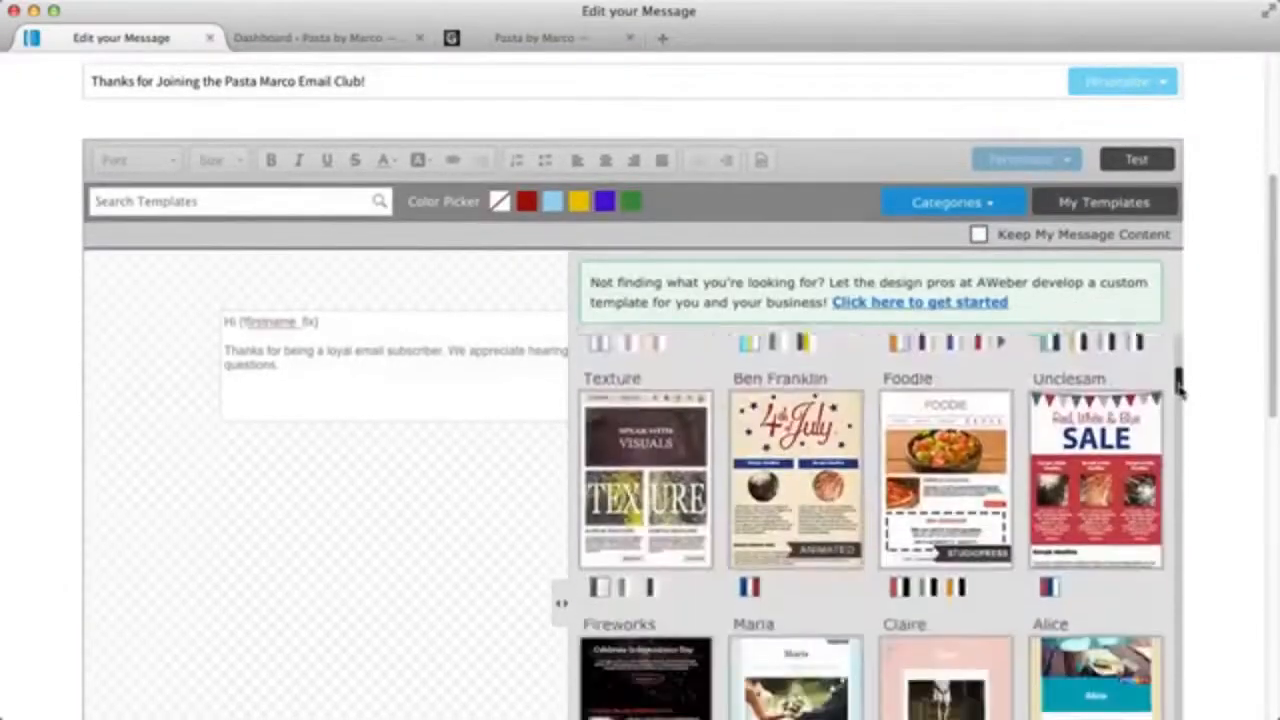
{"action": "left_click", "coordinate": [966, 416]}
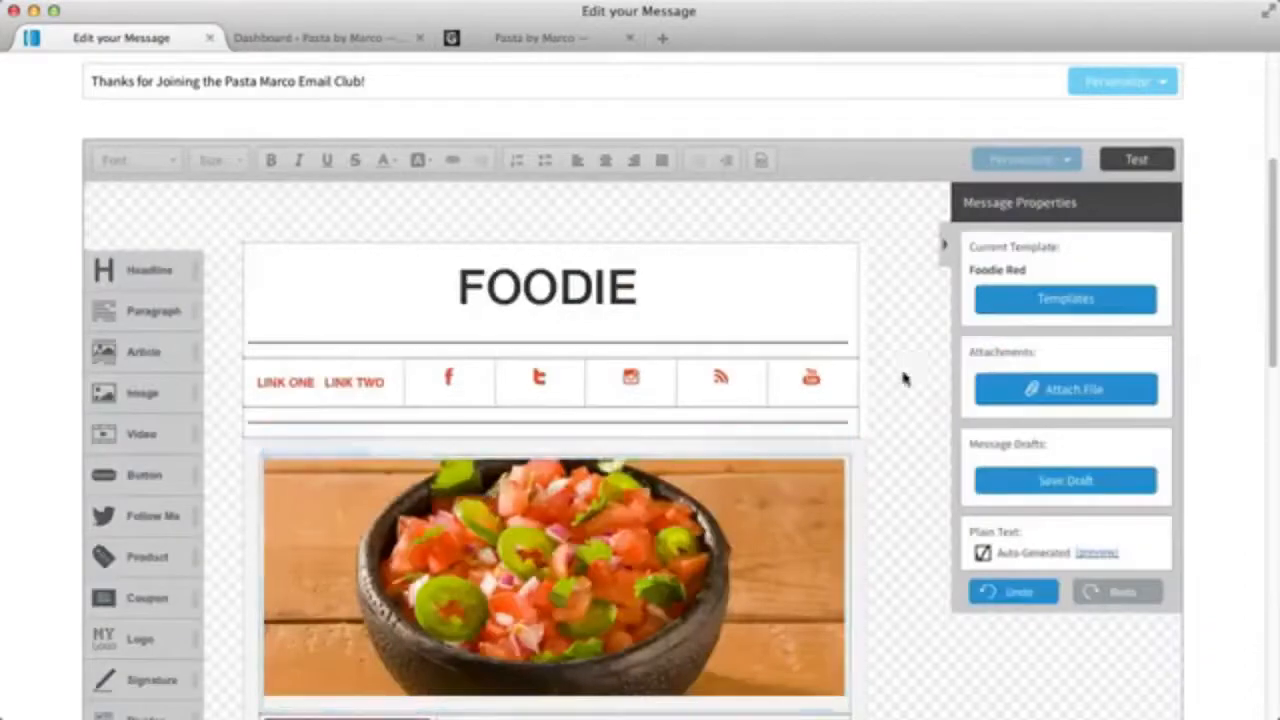
Replace the sample article's body text with the copied thank-you message and put a blank line after the "Hi" greeting
{"action": "left_click_drag", "start_coordinate": [1270, 305], "coordinate": [1252, 463]}
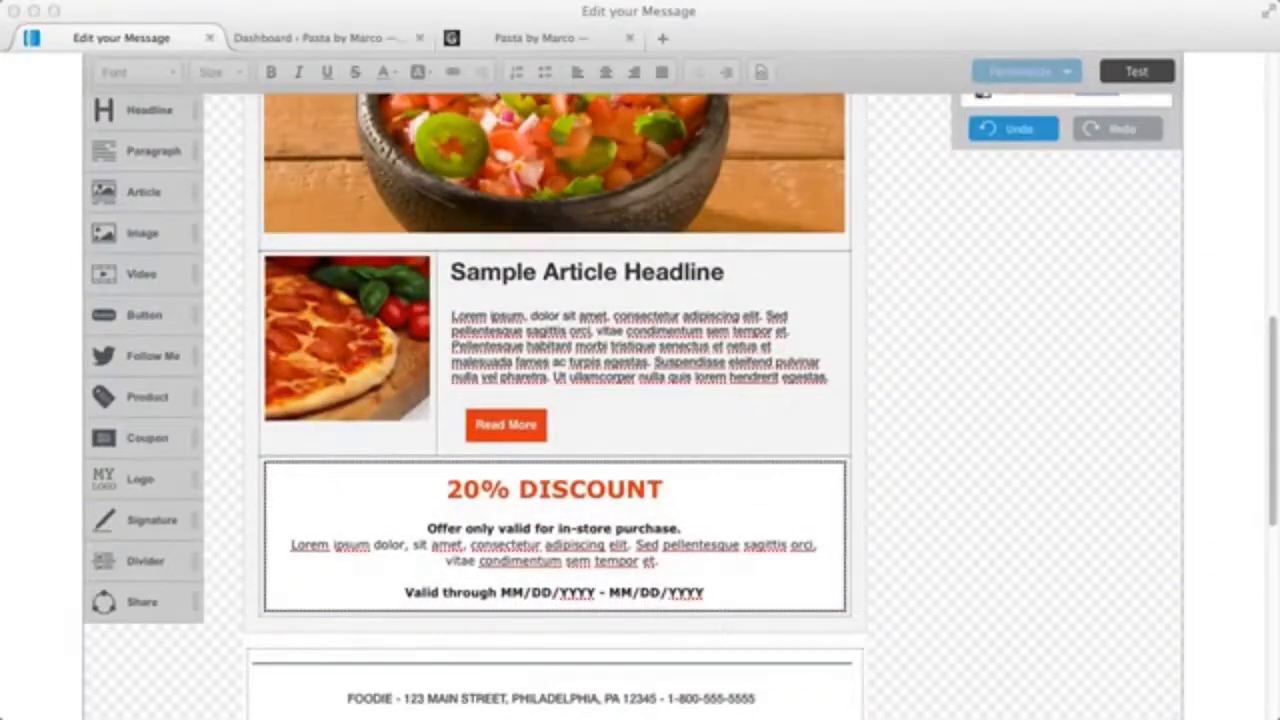
{"action": "left_click", "coordinate": [536, 408]}
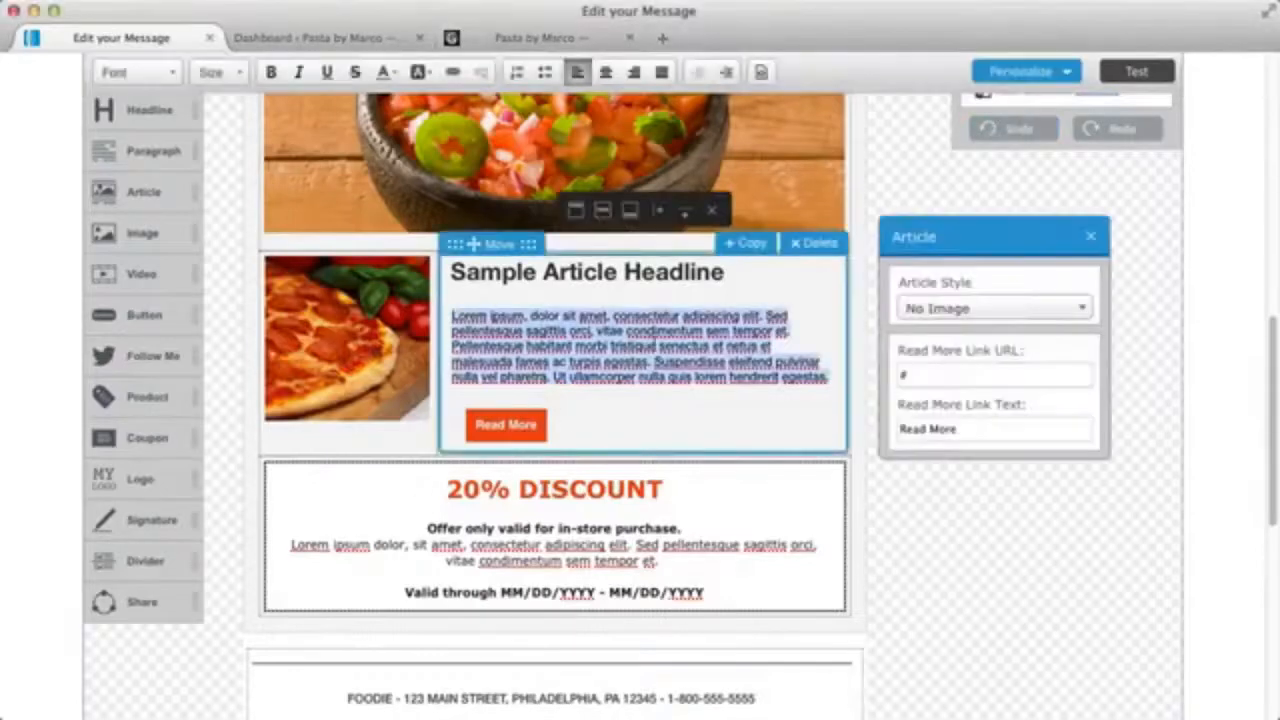
{"action": "key", "text": "super+v"}
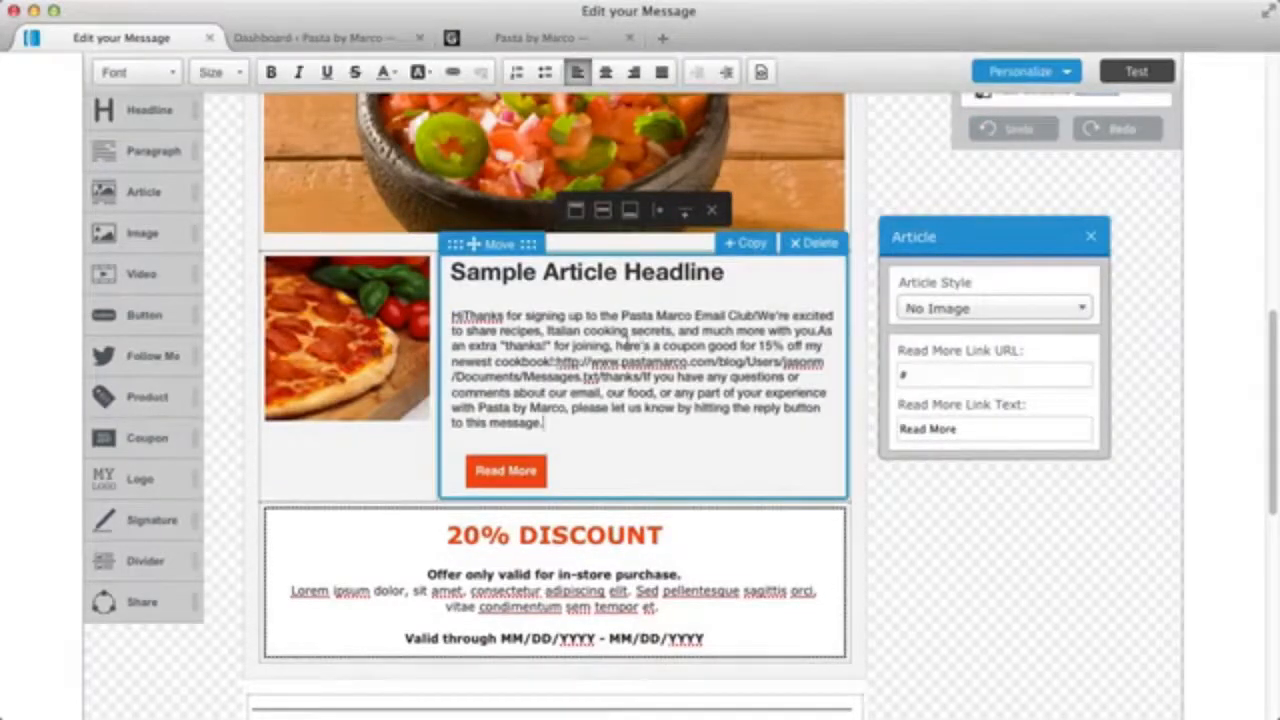
{"action": "key", "text": "Return"}
{"action": "key", "text": "Return"}
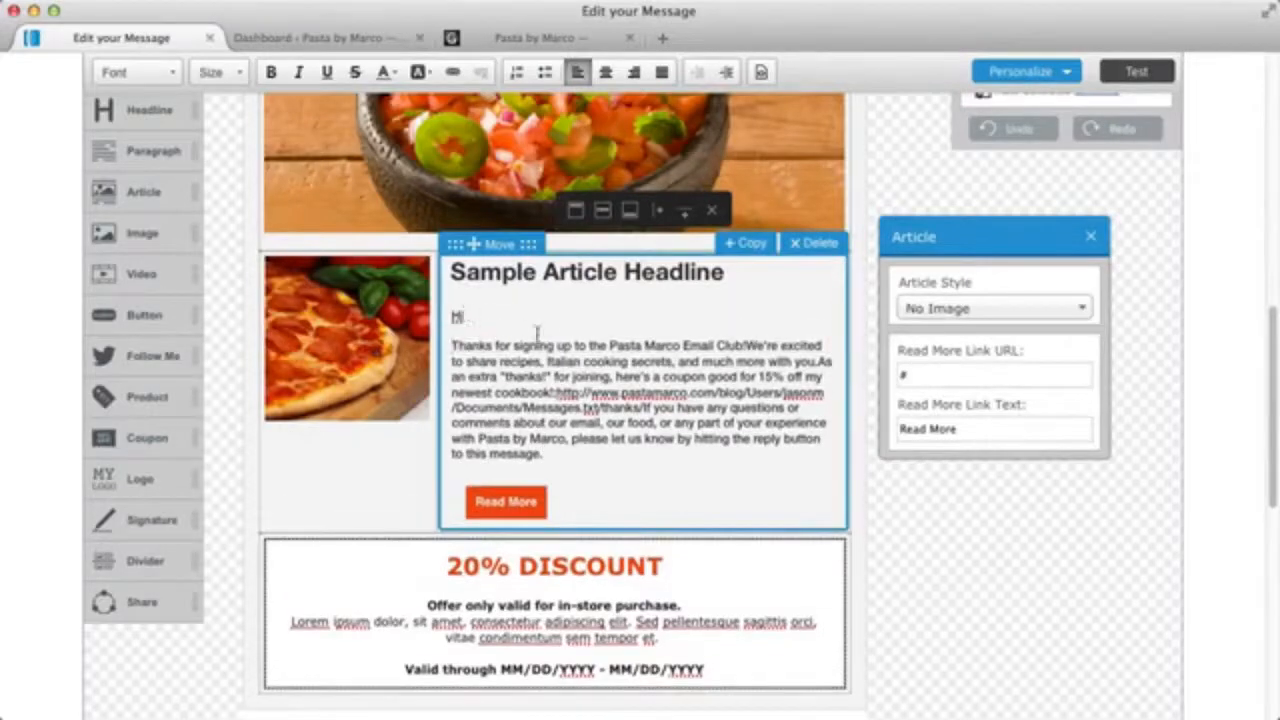
Finish the message design and save the message to the follow-up series with its current settings
{"action": "scroll", "coordinate": [1256, 495], "scroll_direction": "down", "scroll_amount": 5}
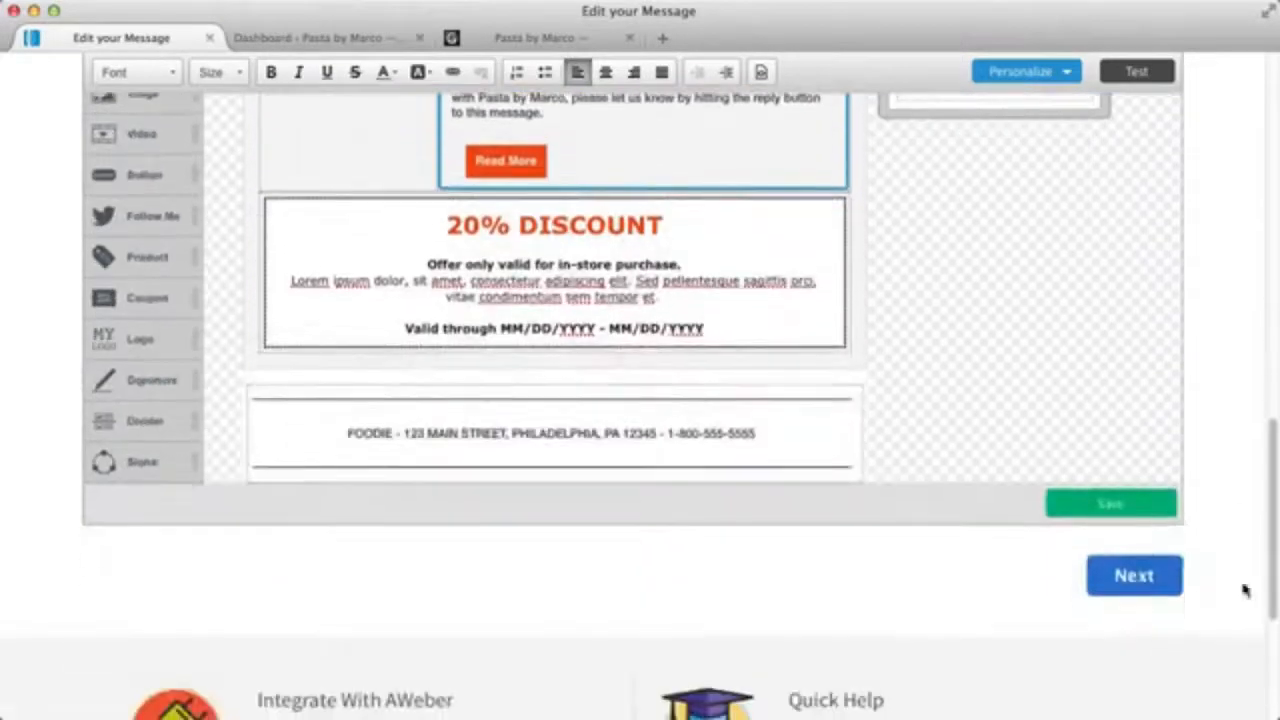
{"action": "left_click", "coordinate": [1167, 578]}
{"action": "left_click", "coordinate": [1128, 362]}
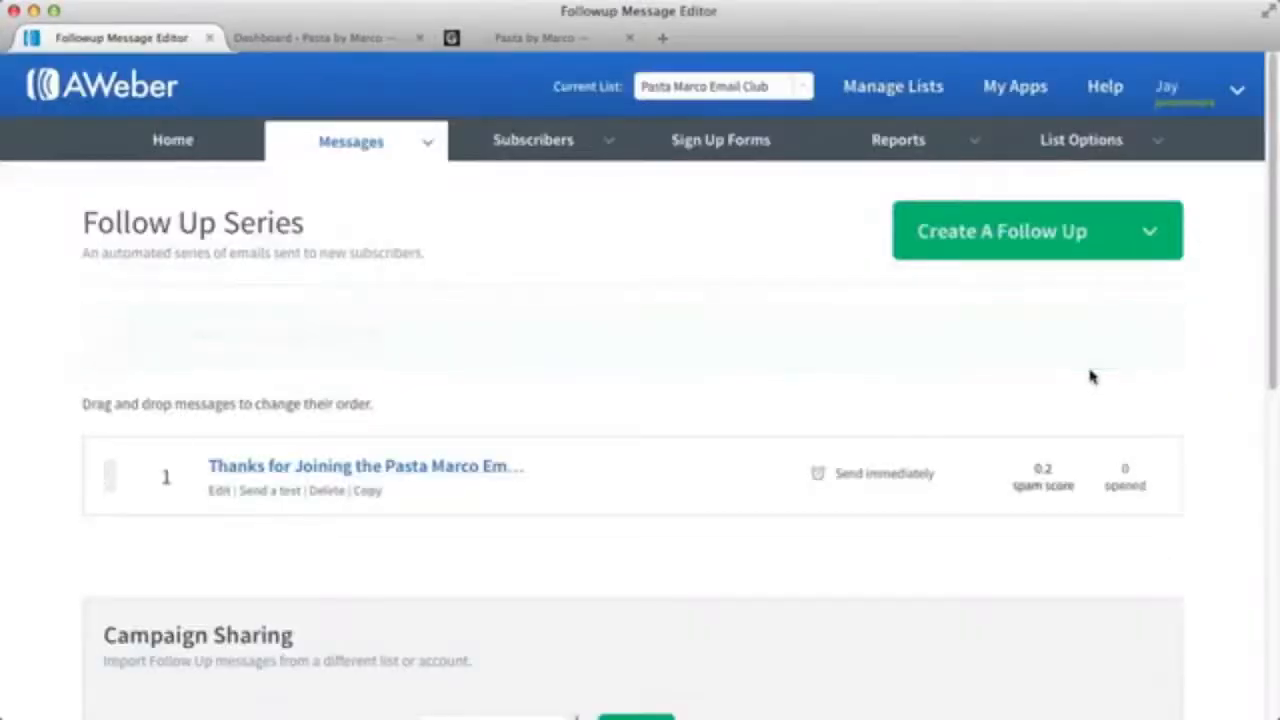
Create a sign-up form for the list and apply the Grace template in its orange-red colour variant
{"action": "left_click", "coordinate": [721, 145]}
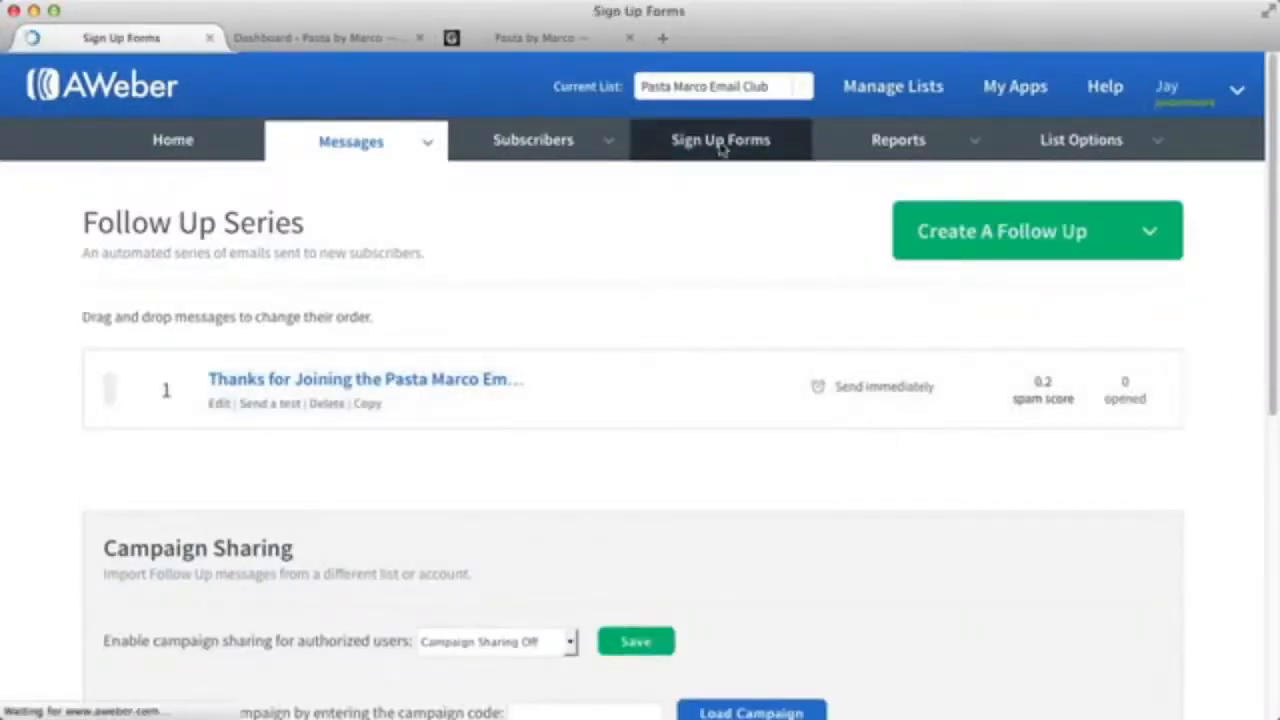
{"action": "left_click", "coordinate": [369, 460]}
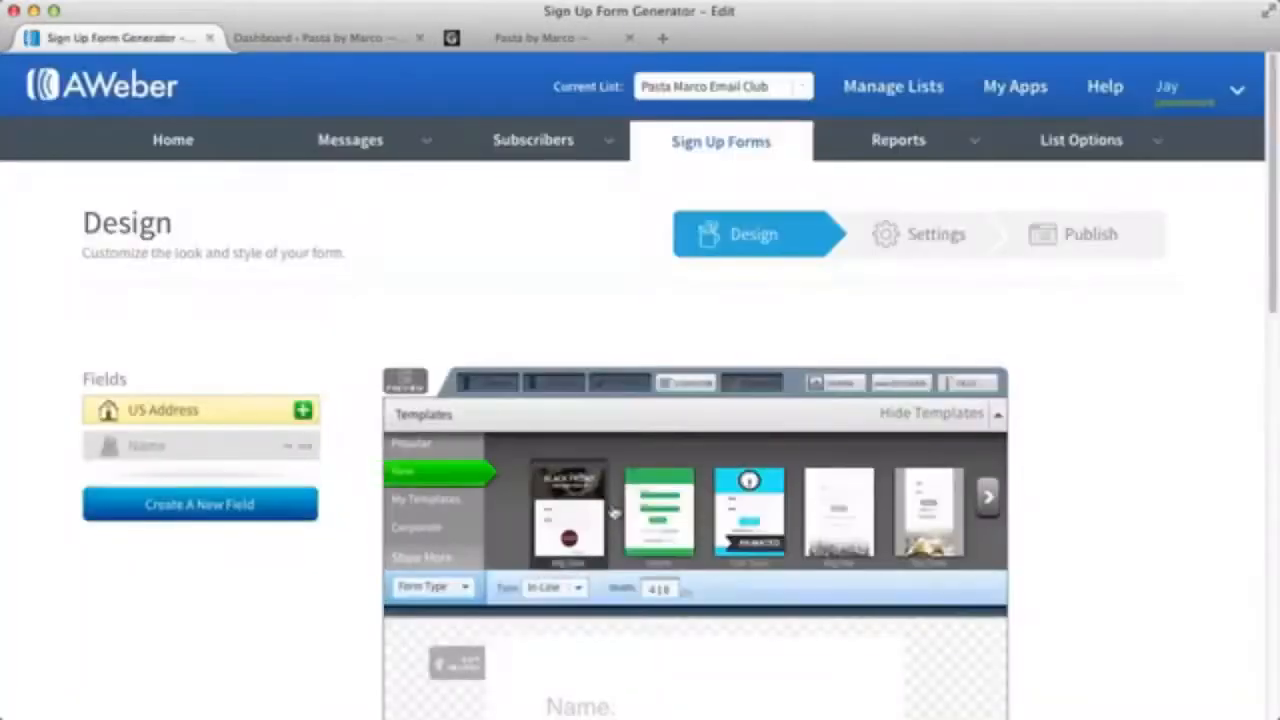
{"action": "left_click", "coordinate": [660, 529]}
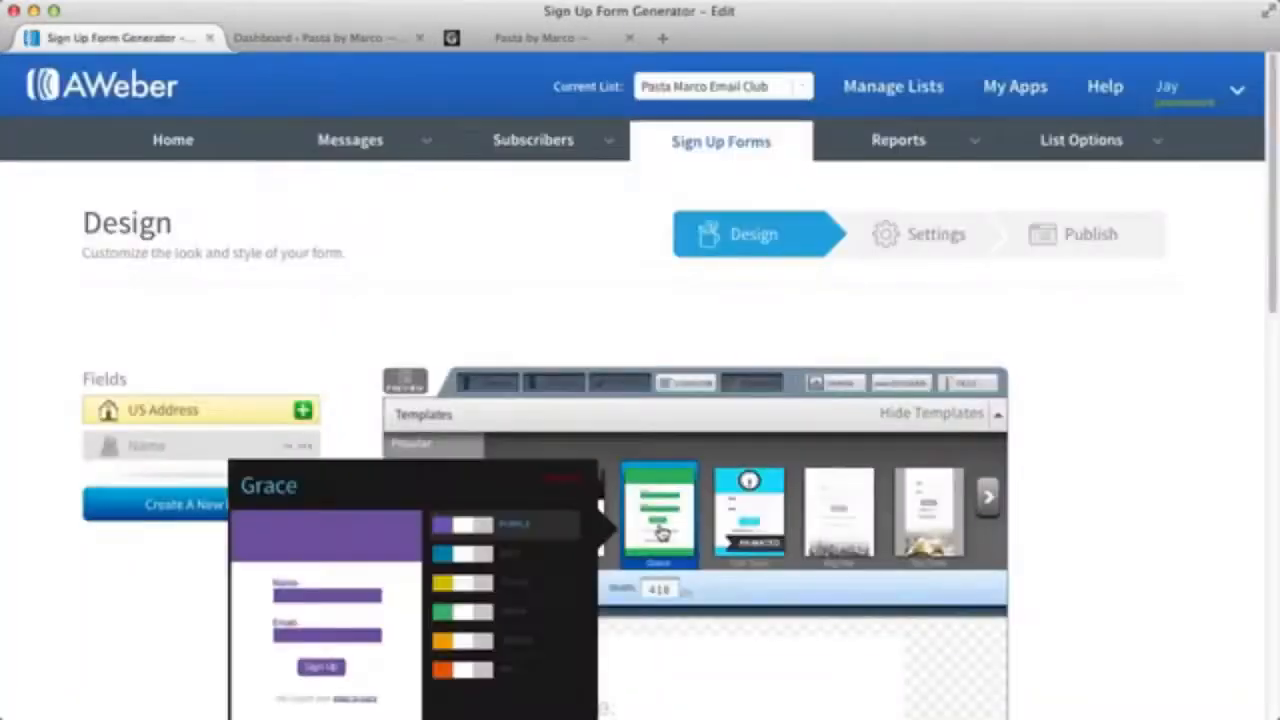
{"action": "scroll", "coordinate": [658, 529], "scroll_direction": "down", "scroll_amount": 3}
{"action": "left_click", "coordinate": [505, 513]}
{"action": "left_click", "coordinate": [503, 651]}
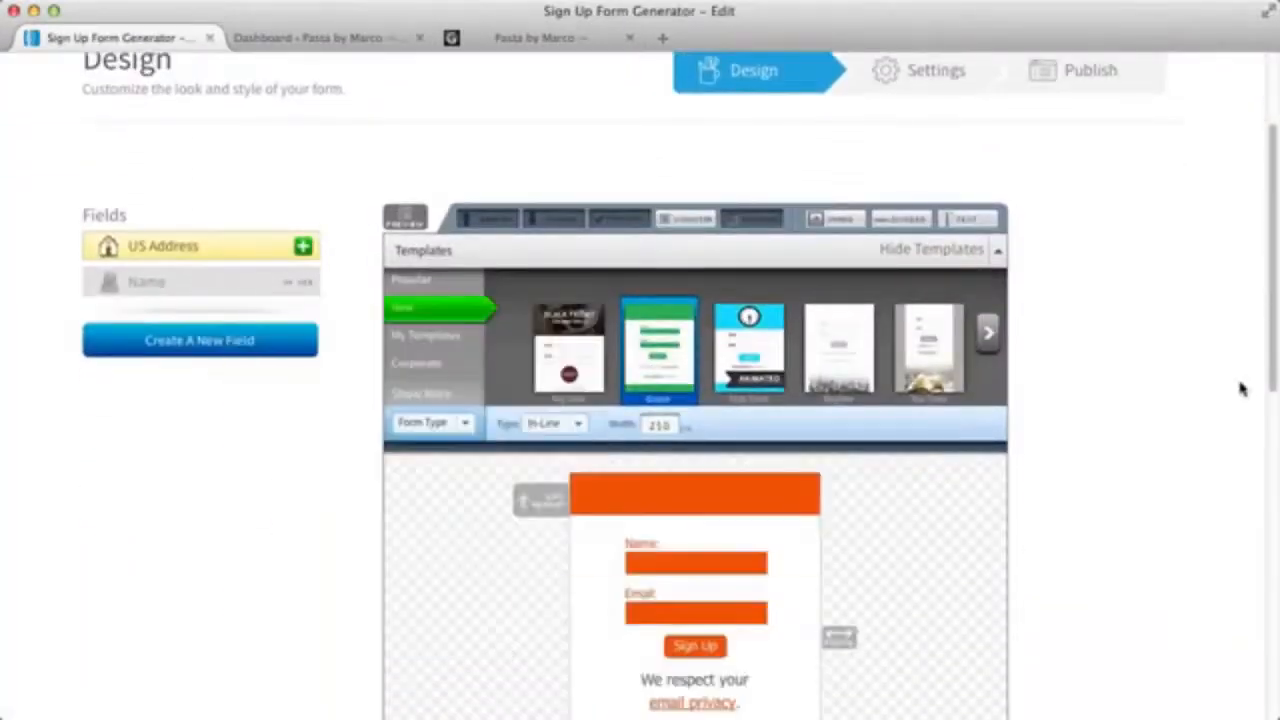
Set the form's header text to "Sign Up to the Pasta Marco Email Club" and save the header
{"action": "left_click_drag", "start_coordinate": [1268, 372], "coordinate": [1266, 457]}
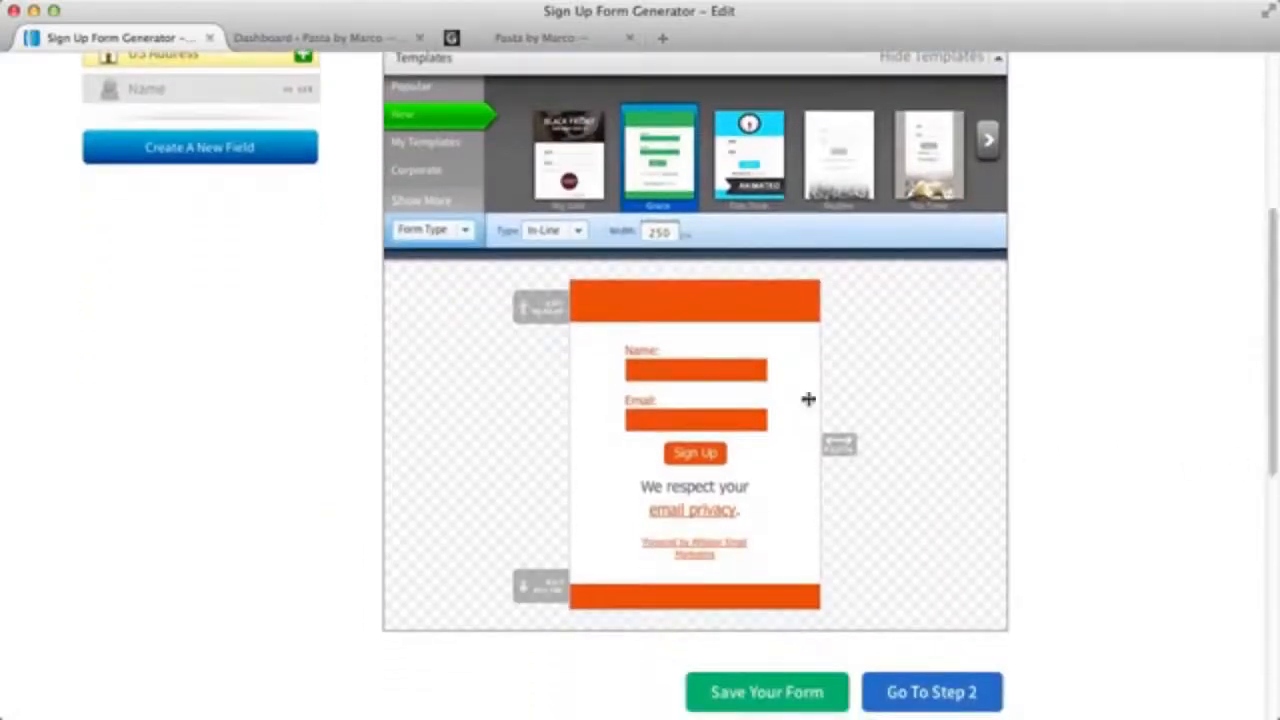
{"action": "mouse_move", "coordinate": [732, 358]}
{"action": "mouse_move", "coordinate": [632, 293]}
{"action": "left_click", "coordinate": [678, 306]}
{"action": "type", "text": "Si"}
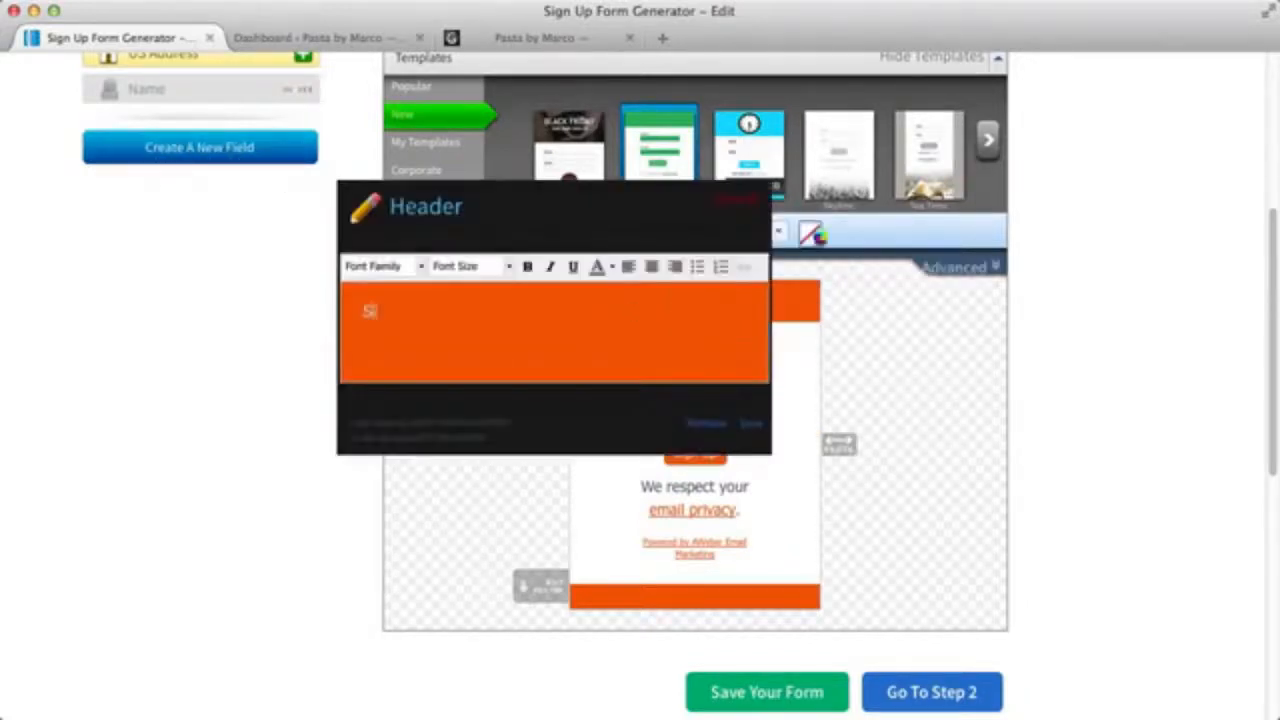
{"action": "type", "text": "gn Up to the Pasta Marco Email Club"}
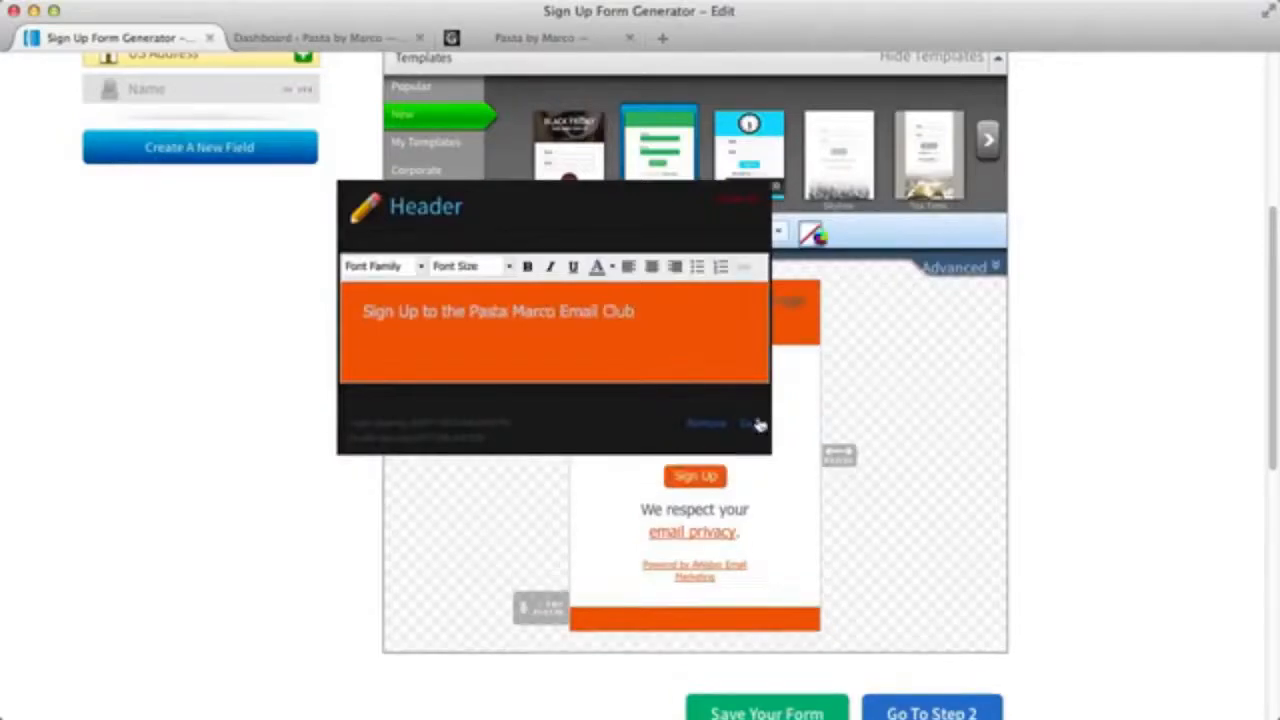
{"action": "left_click", "coordinate": [758, 425]}
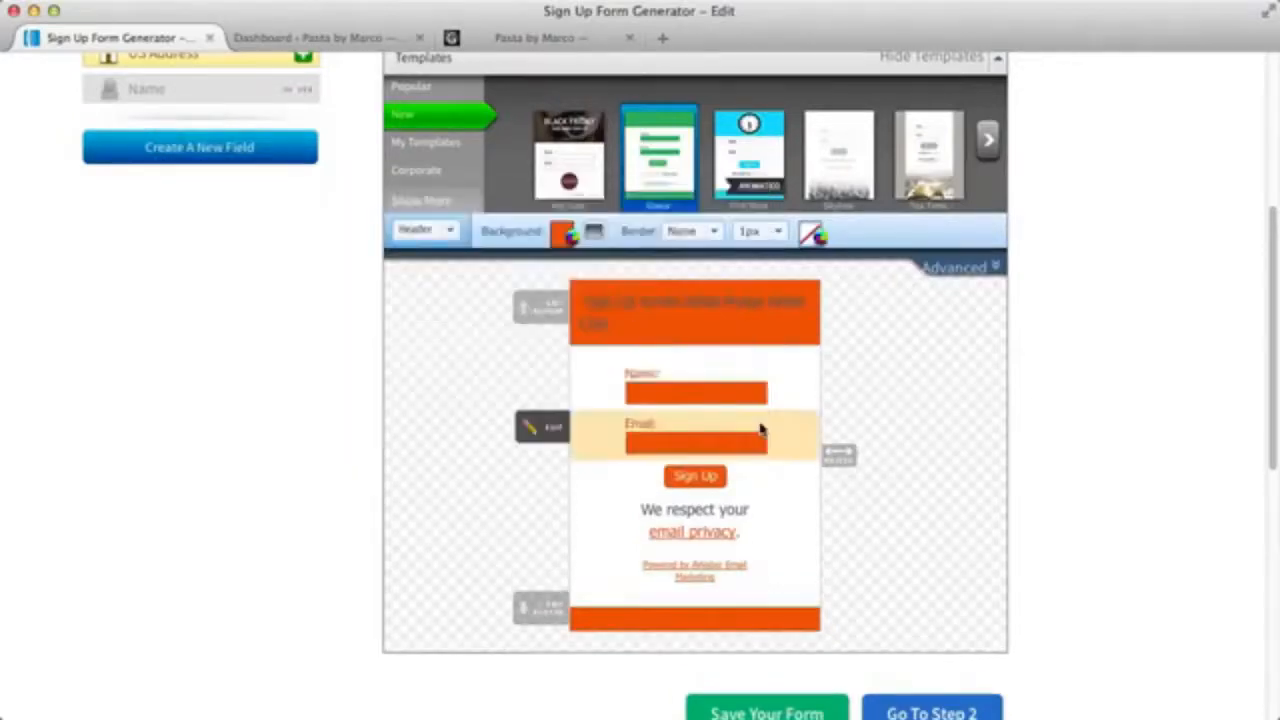
Proceed to the form's settings and name the form "Website Form"
{"action": "scroll", "coordinate": [1100, 450], "scroll_direction": "down", "scroll_amount": 3}
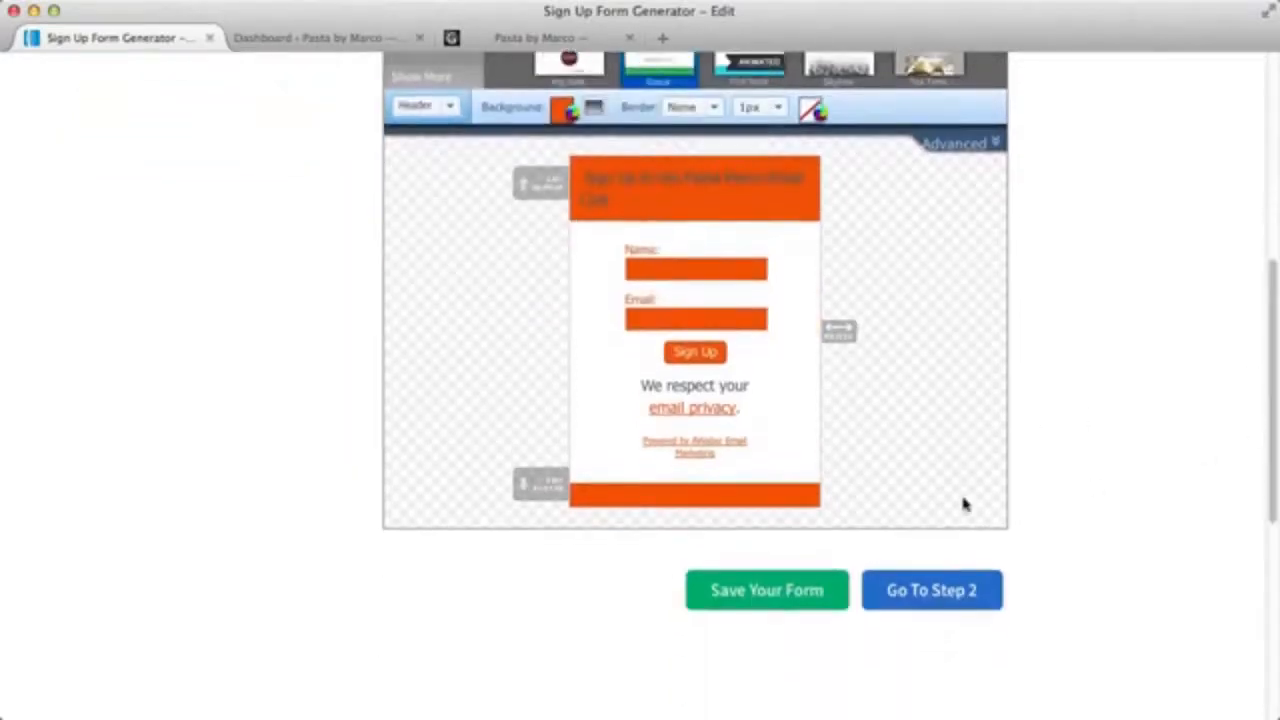
{"action": "left_click", "coordinate": [912, 588]}
{"action": "scroll", "coordinate": [1174, 357], "scroll_direction": "down", "scroll_amount": 5}
{"action": "triple_click", "coordinate": [337, 180]}
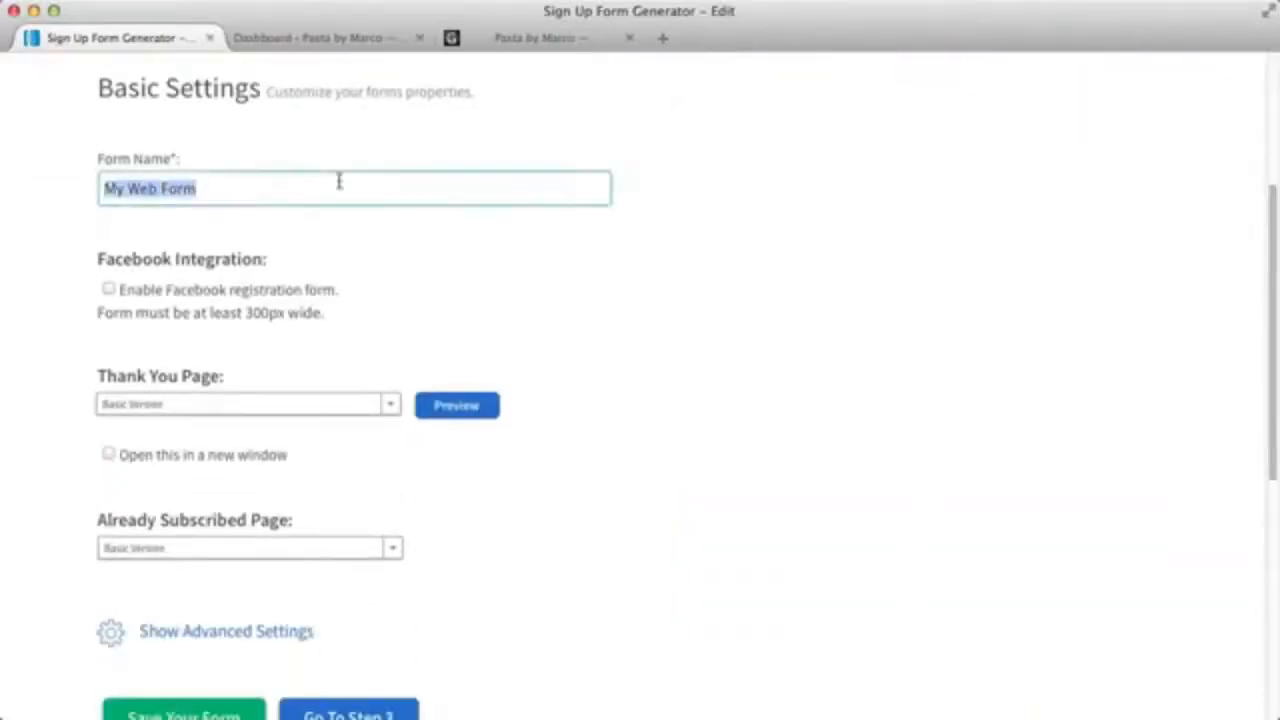
{"action": "type", "text": "Website Form"}
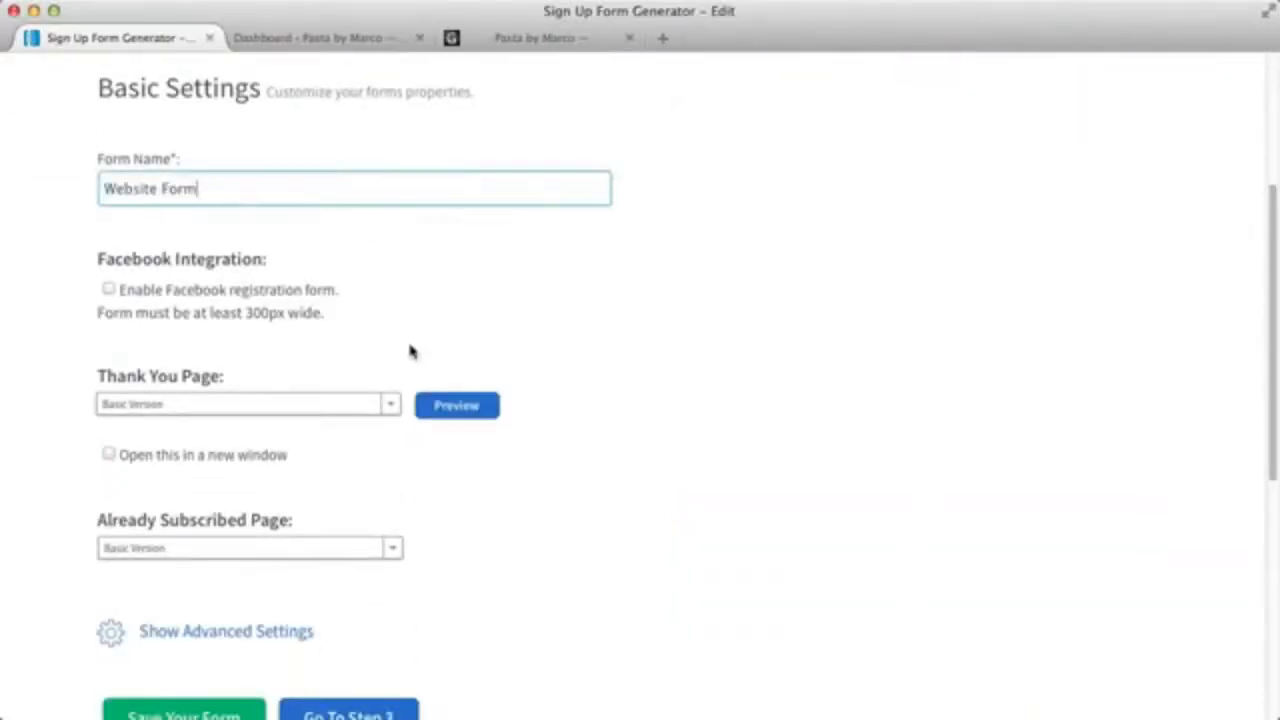
{"action": "left_click", "coordinate": [392, 410]}
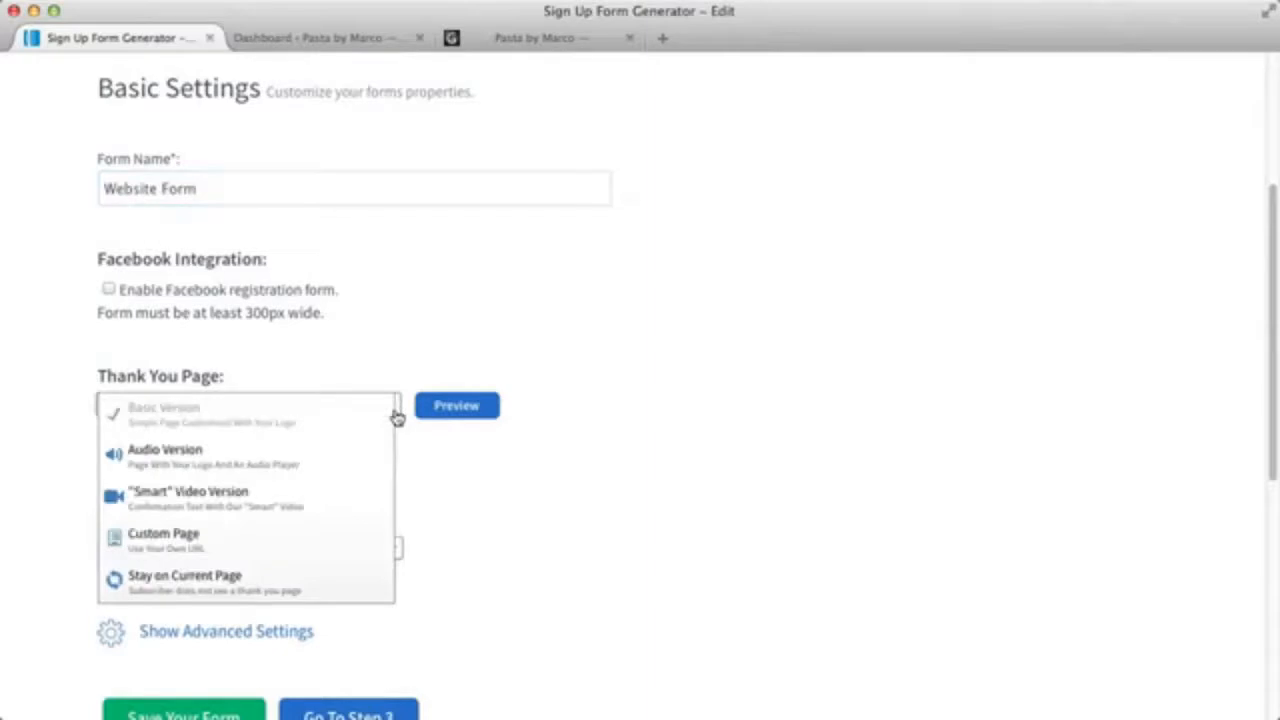
{"action": "left_click", "coordinate": [354, 537]}
{"action": "left_click", "coordinate": [363, 459]}
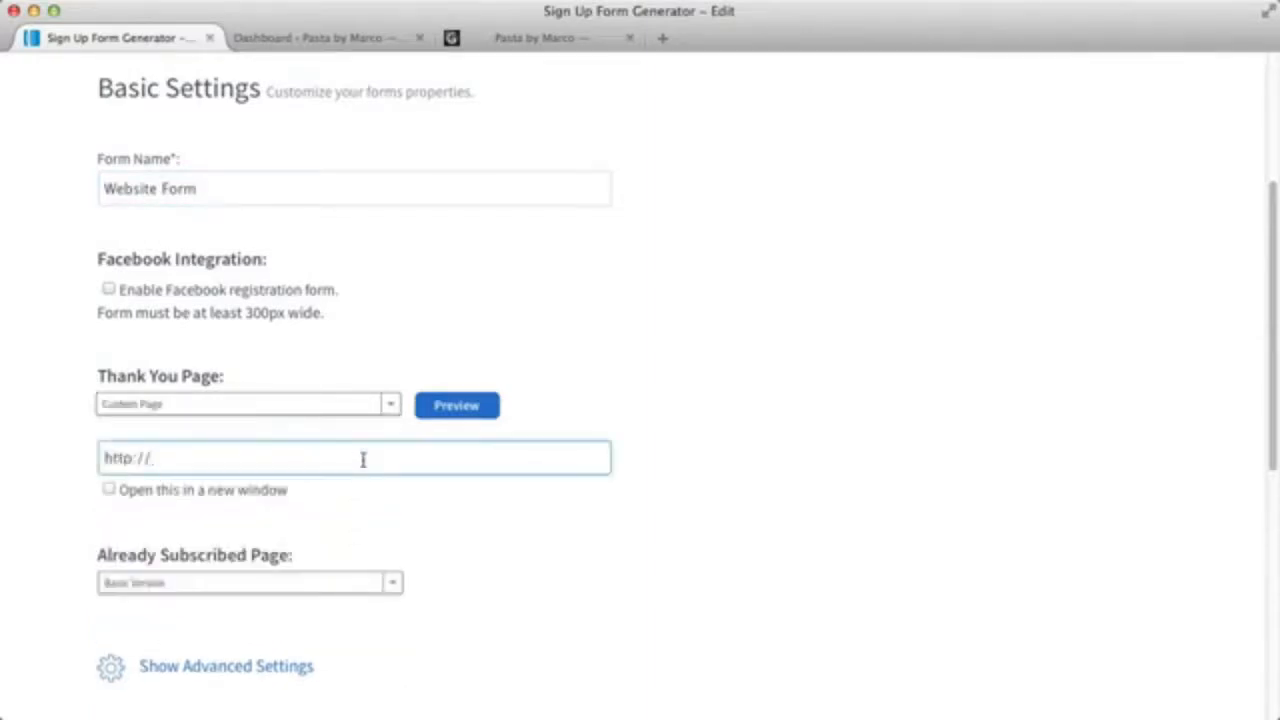
{"action": "type", "text": "pastamarco.com/blog/thanks"}
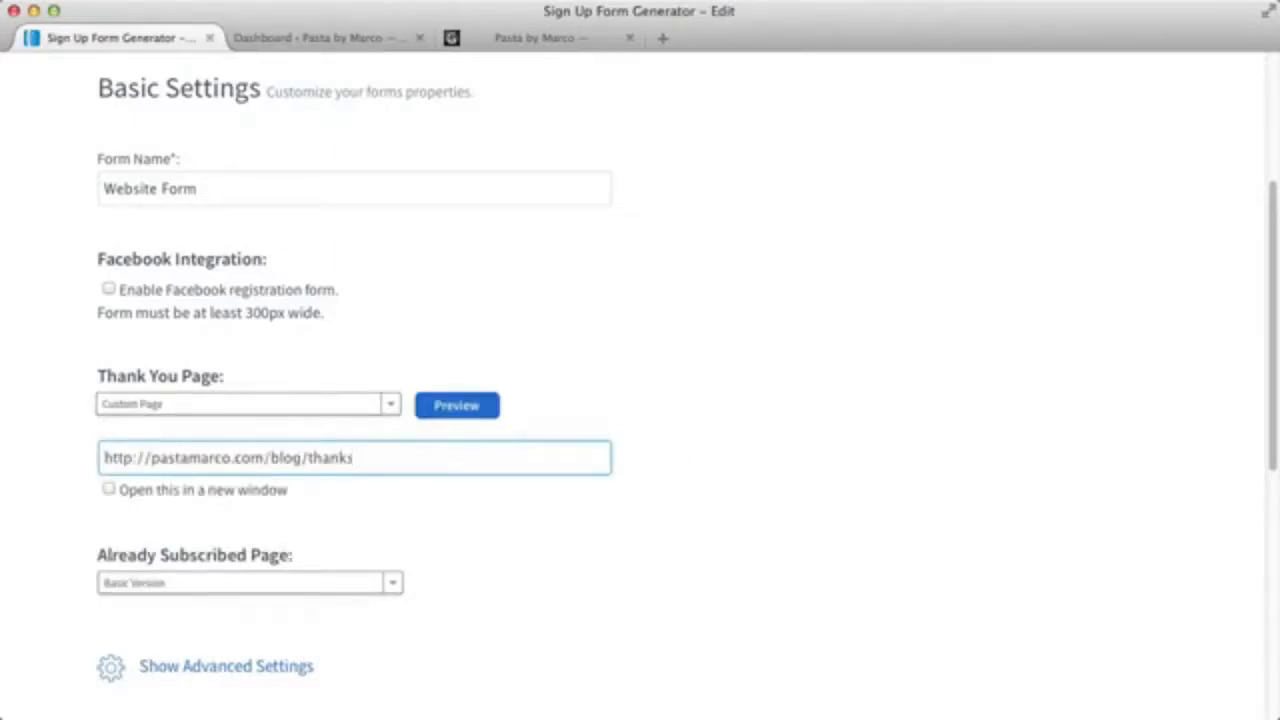
{"action": "left_click", "coordinate": [411, 457]}
{"action": "scroll", "coordinate": [390, 474], "scroll_direction": "down", "scroll_amount": 5}
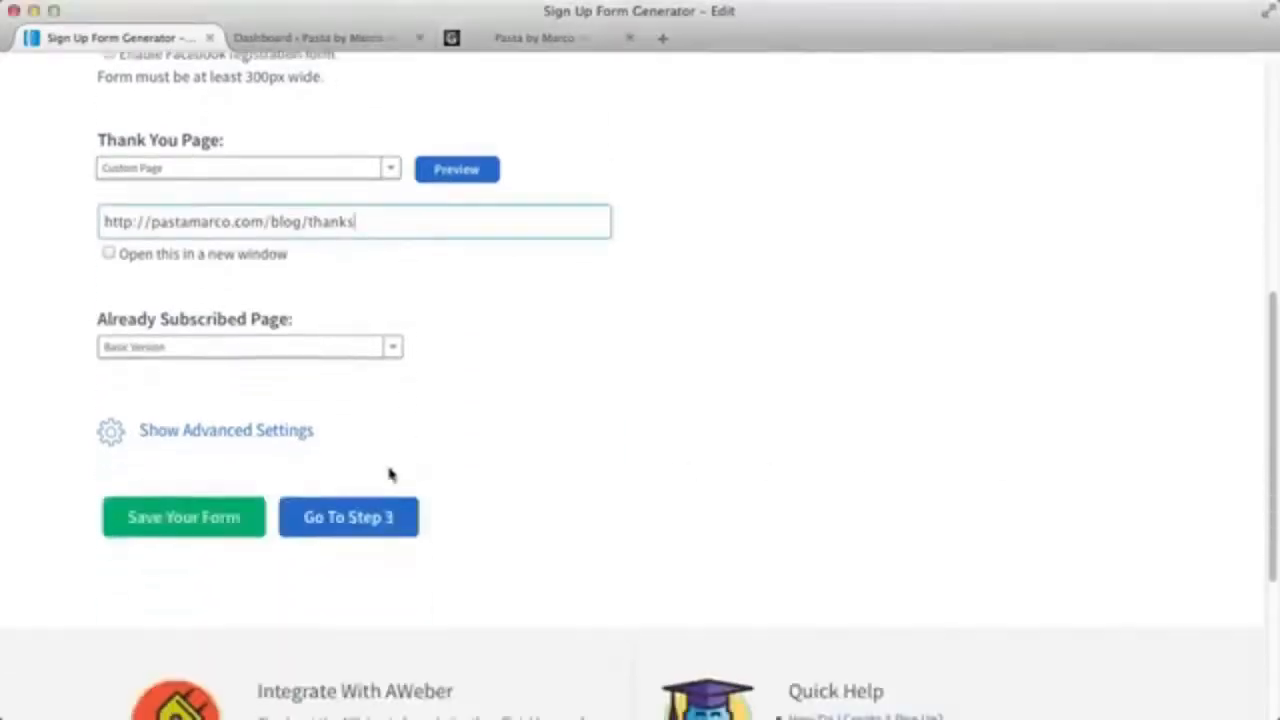
{"action": "left_click", "coordinate": [214, 522]}
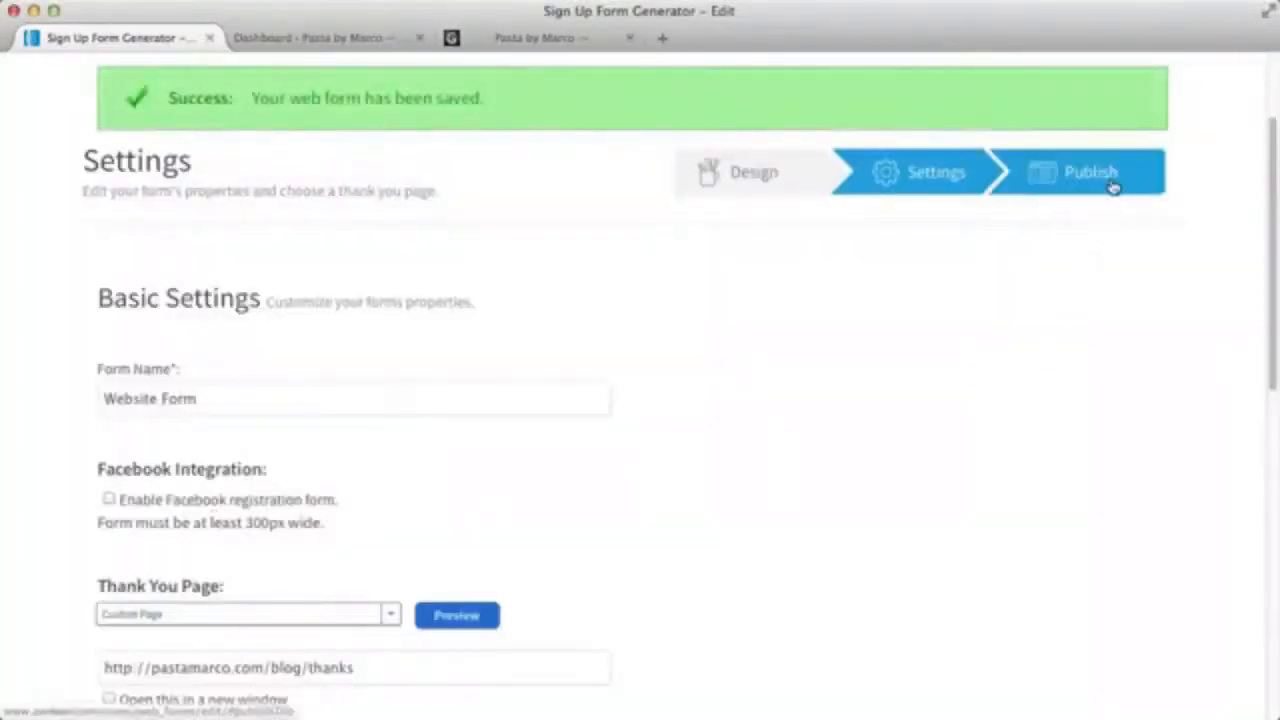
Publish the form with the option to install it yourself and copy its JavaScript snippet
{"action": "left_click", "coordinate": [1112, 176]}
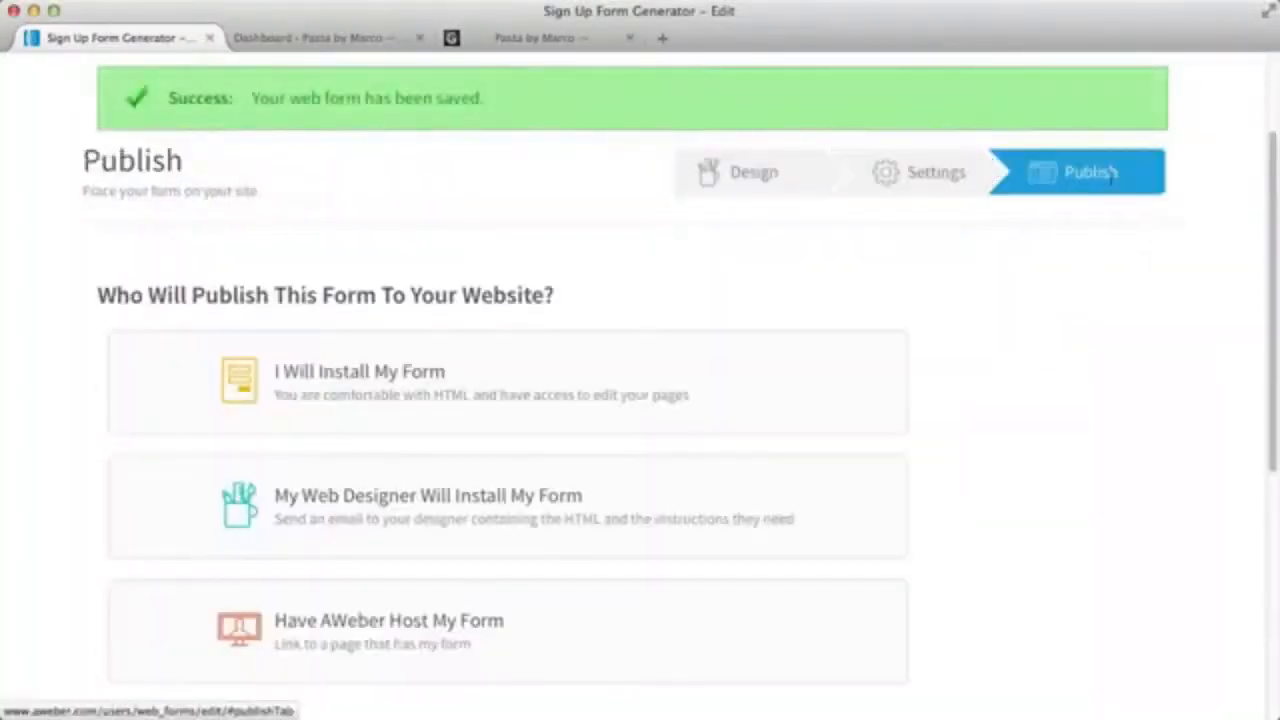
{"action": "left_click", "coordinate": [776, 330]}
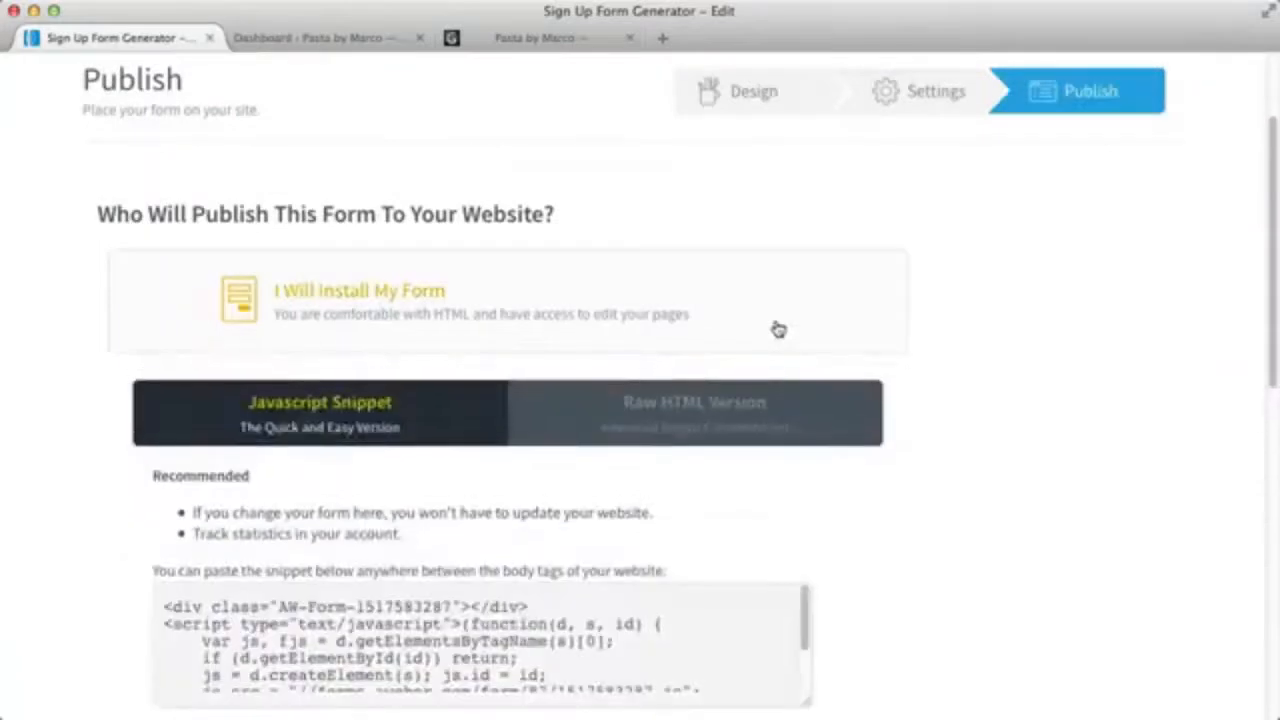
{"action": "scroll", "coordinate": [770, 335], "scroll_direction": "down", "scroll_amount": 3}
{"action": "left_click", "coordinate": [571, 450]}
{"action": "key", "text": "super+c"}
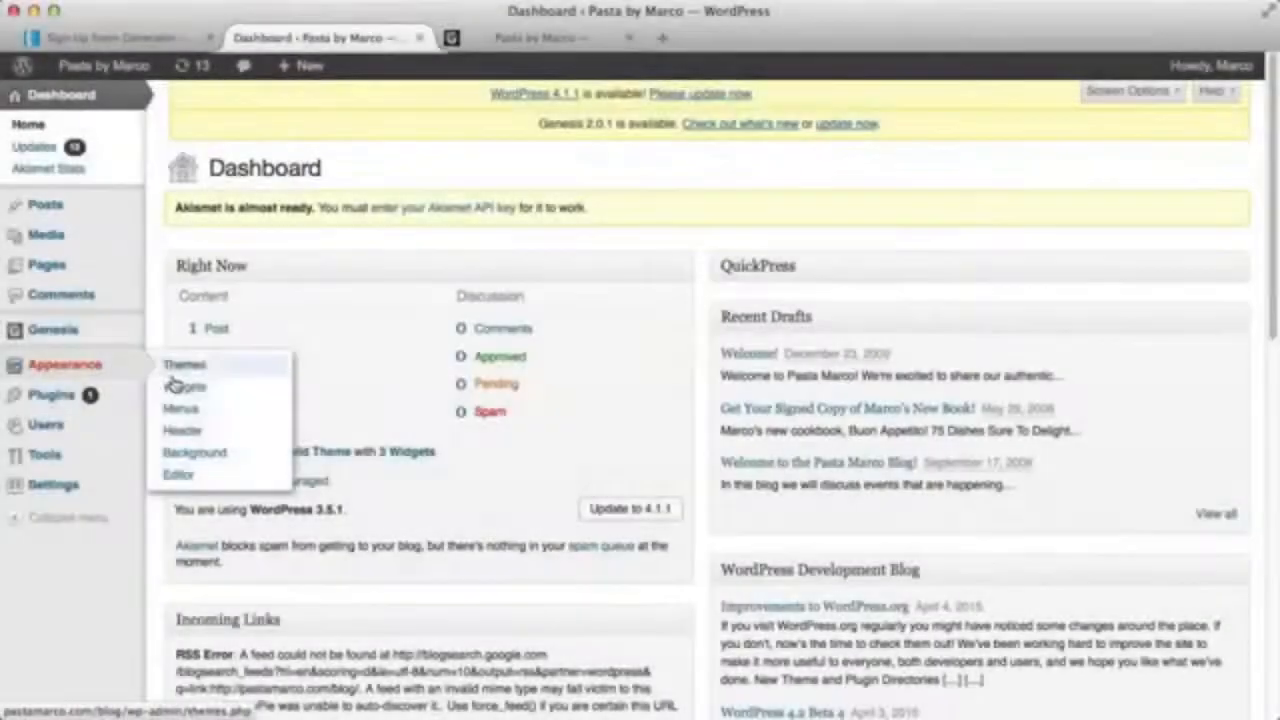
In the WordPress dashboard's widgets, paste the form snippet into the untitled Text widget of the Primary Sidebar and save it
{"action": "left_click", "coordinate": [180, 385]}
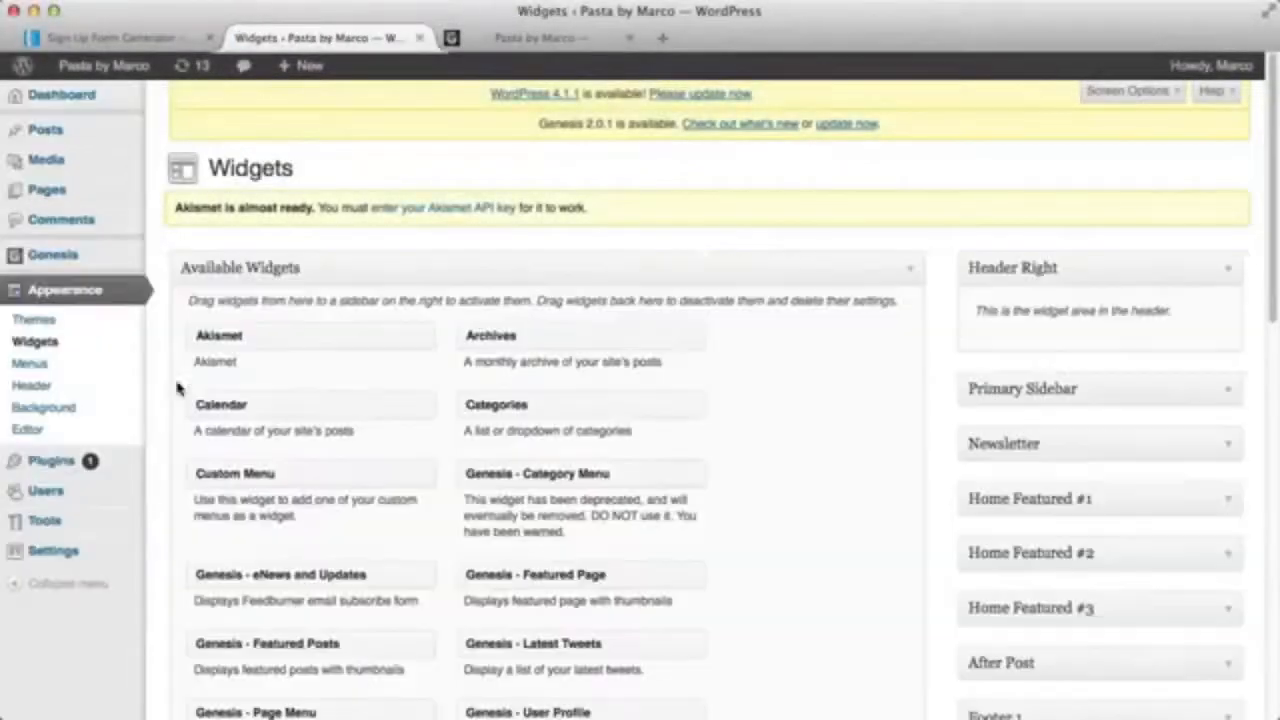
{"action": "left_click", "coordinate": [1198, 396]}
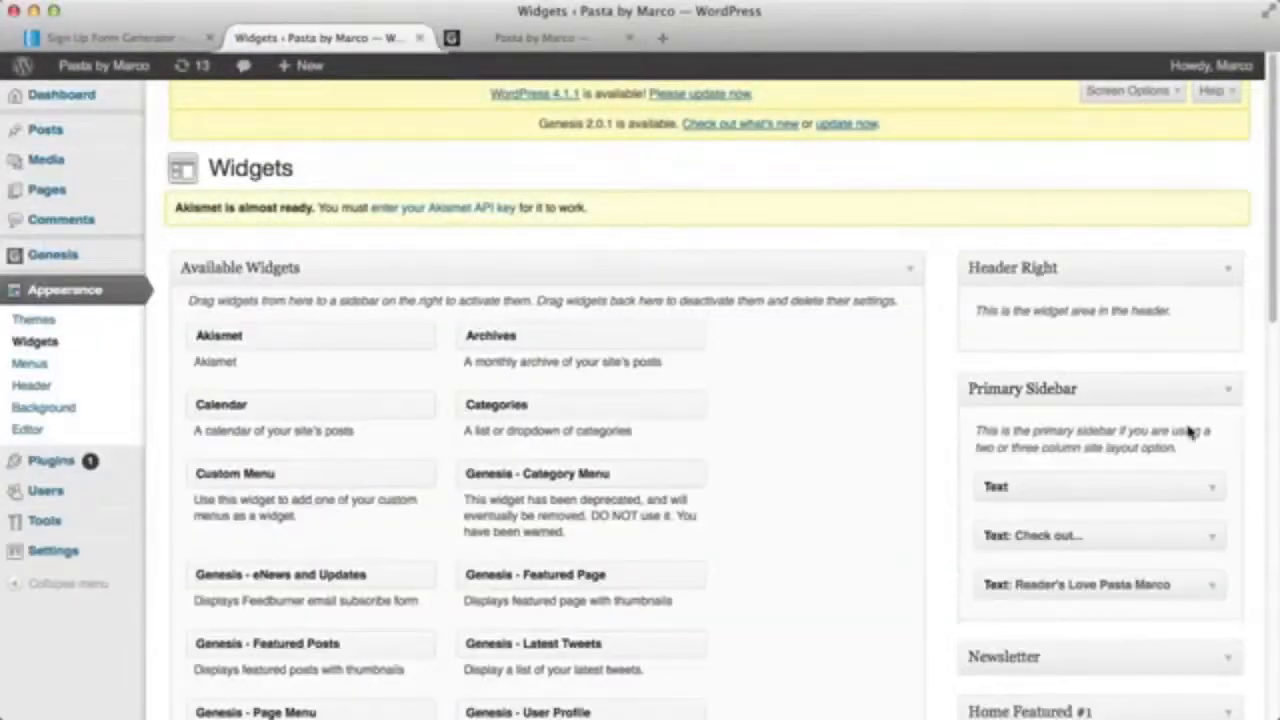
{"action": "left_click", "coordinate": [1194, 484]}
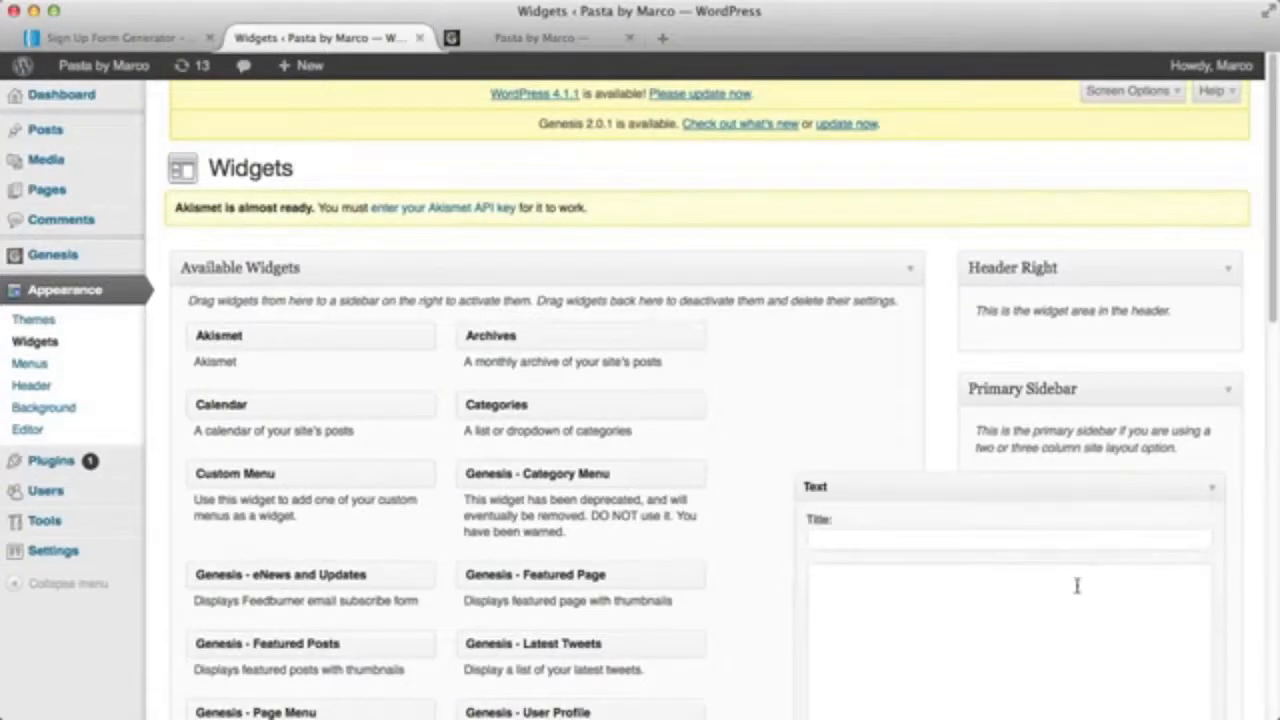
{"action": "scroll", "coordinate": [1026, 331], "scroll_direction": "down", "scroll_amount": 5}
{"action": "scroll", "coordinate": [1015, 300], "scroll_direction": "up", "scroll_amount": 1}
{"action": "left_click", "coordinate": [1006, 249]}
{"action": "right_click", "coordinate": [988, 185]}
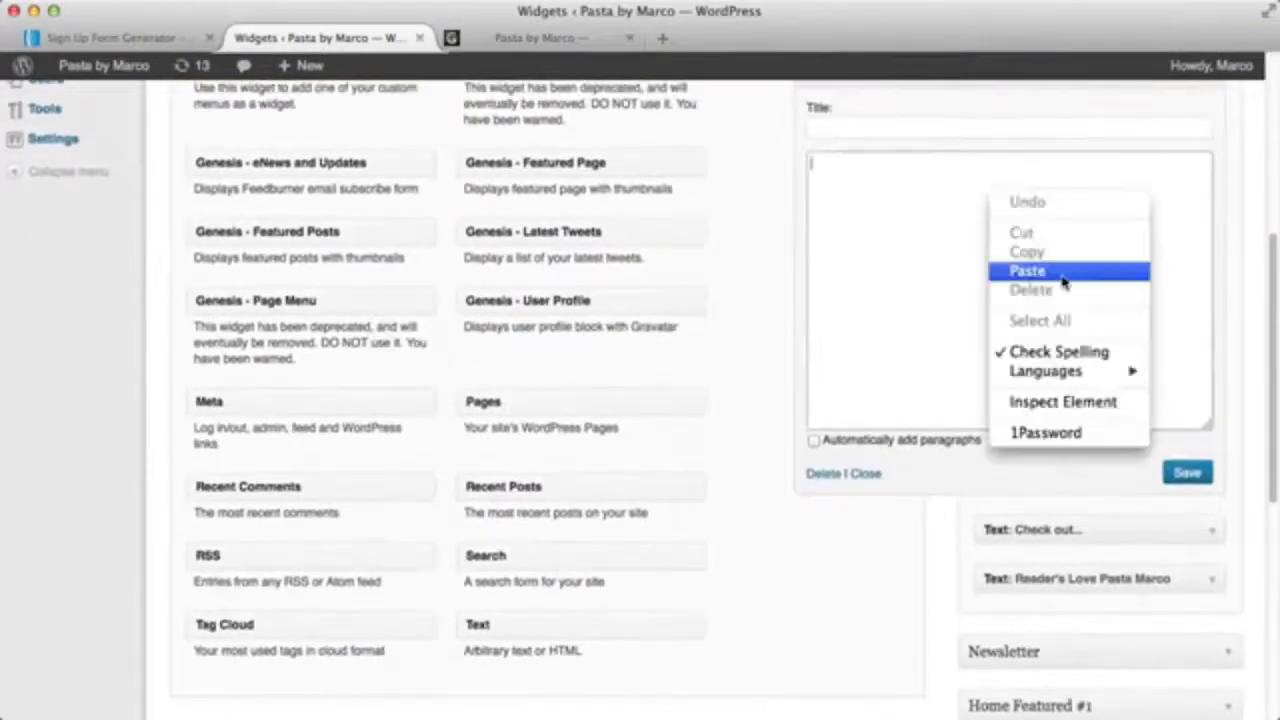
{"action": "left_click", "coordinate": [1035, 272]}
{"action": "left_click", "coordinate": [1192, 475]}
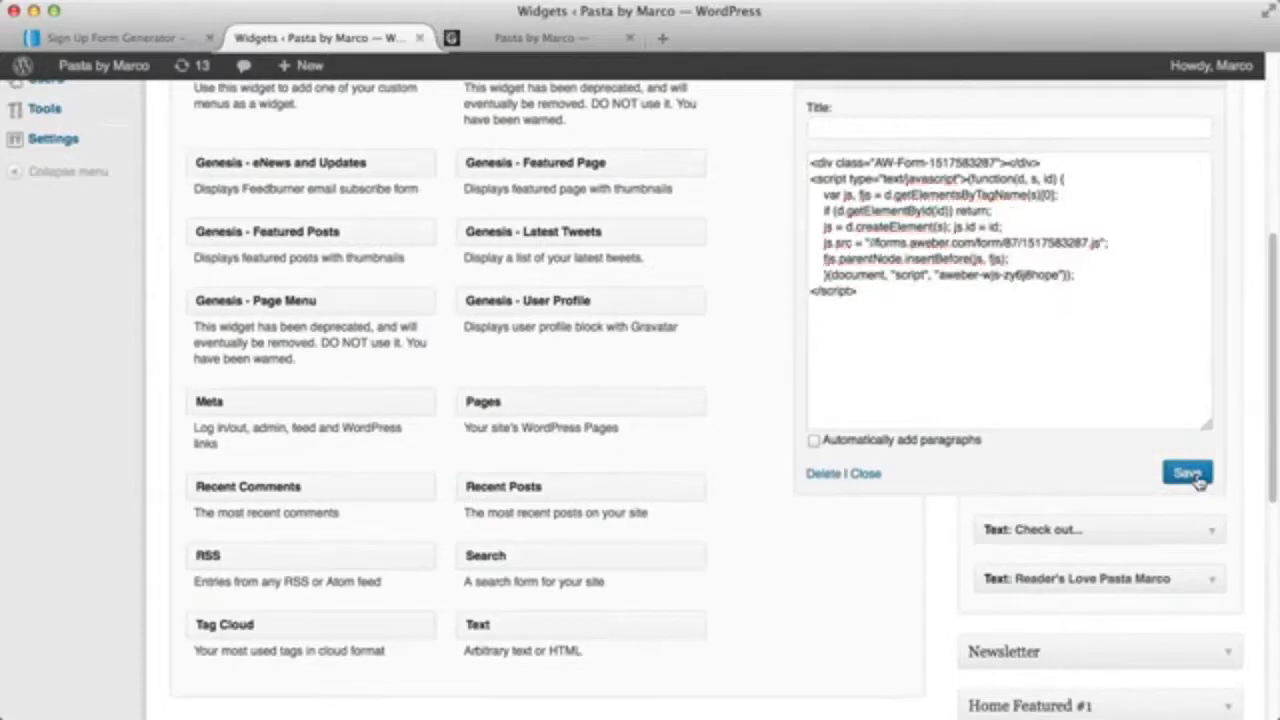
{"action": "left_click", "coordinate": [1190, 475]}
Switch to the Pasta by Marco blog and reload the page to check the sign-up form in the sidebar
{"action": "key", "text": "ctrl+Tab"}
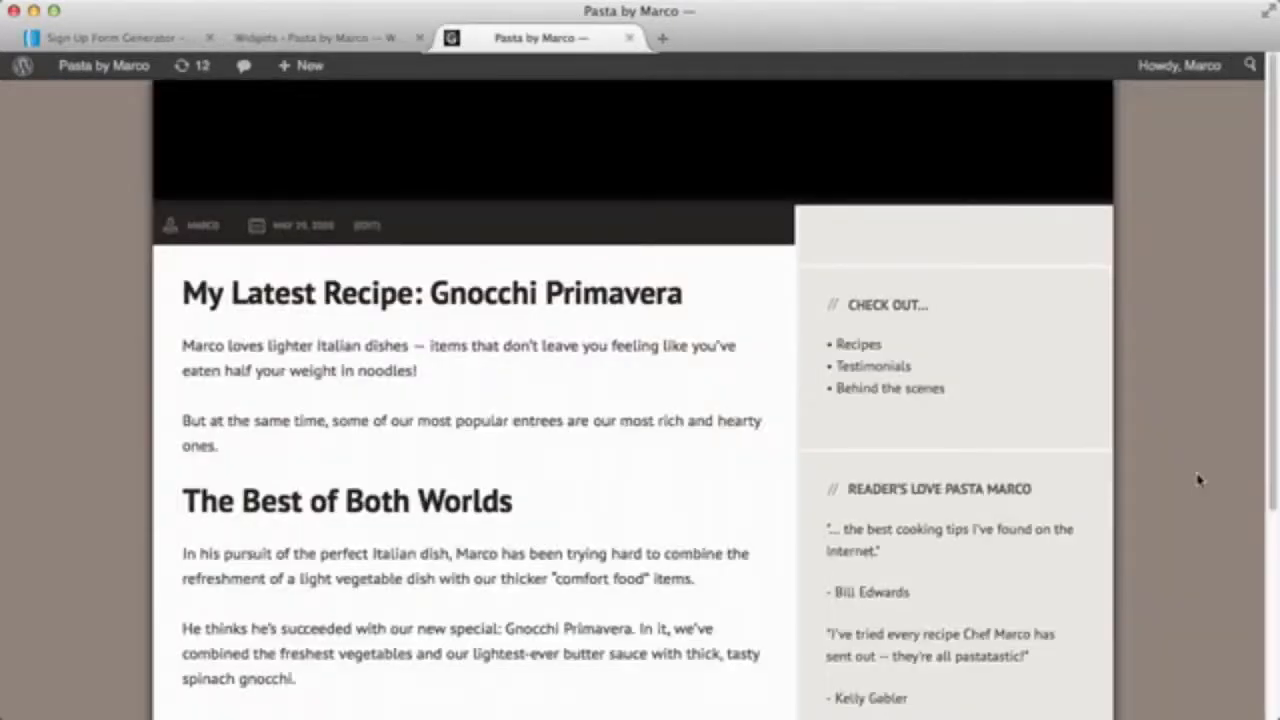
{"action": "key", "text": "super+r"}
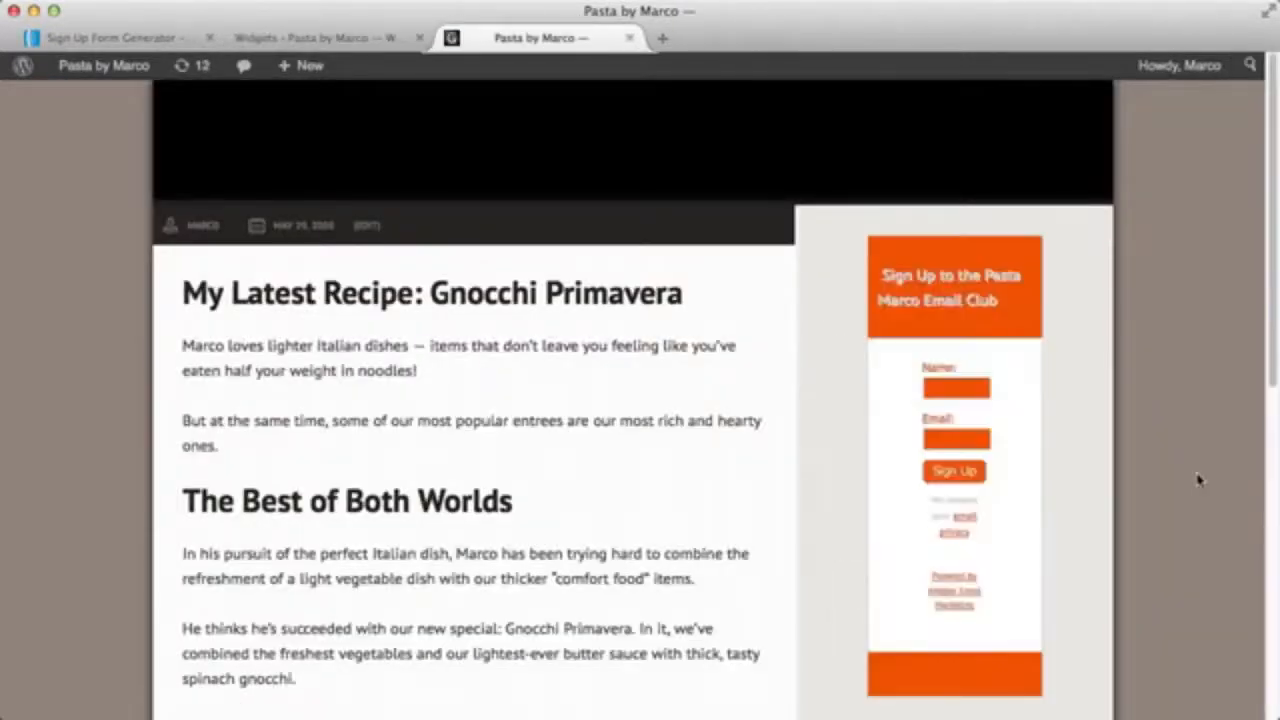
{"action": "scroll", "coordinate": [1240, 400], "scroll_direction": "down", "scroll_amount": 2}
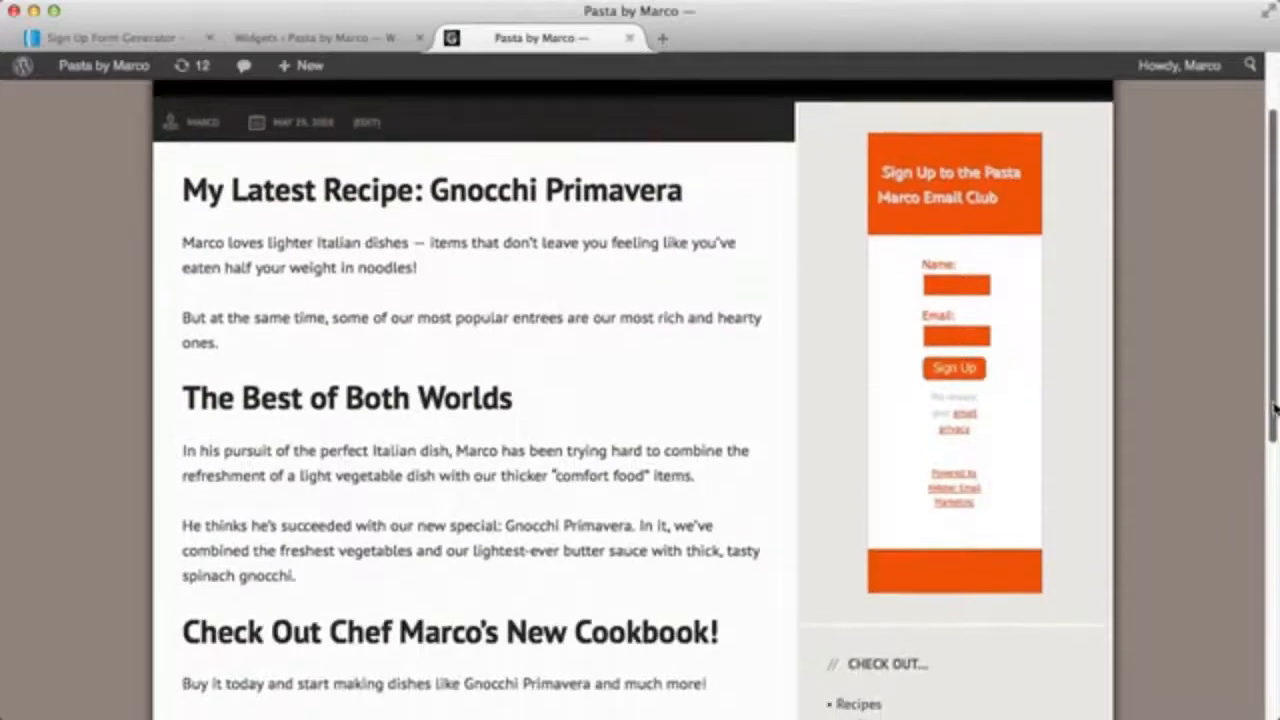
Fill in the subscriber's name and email address in the blog's sign-up form
{"action": "left_click", "coordinate": [958, 276]}
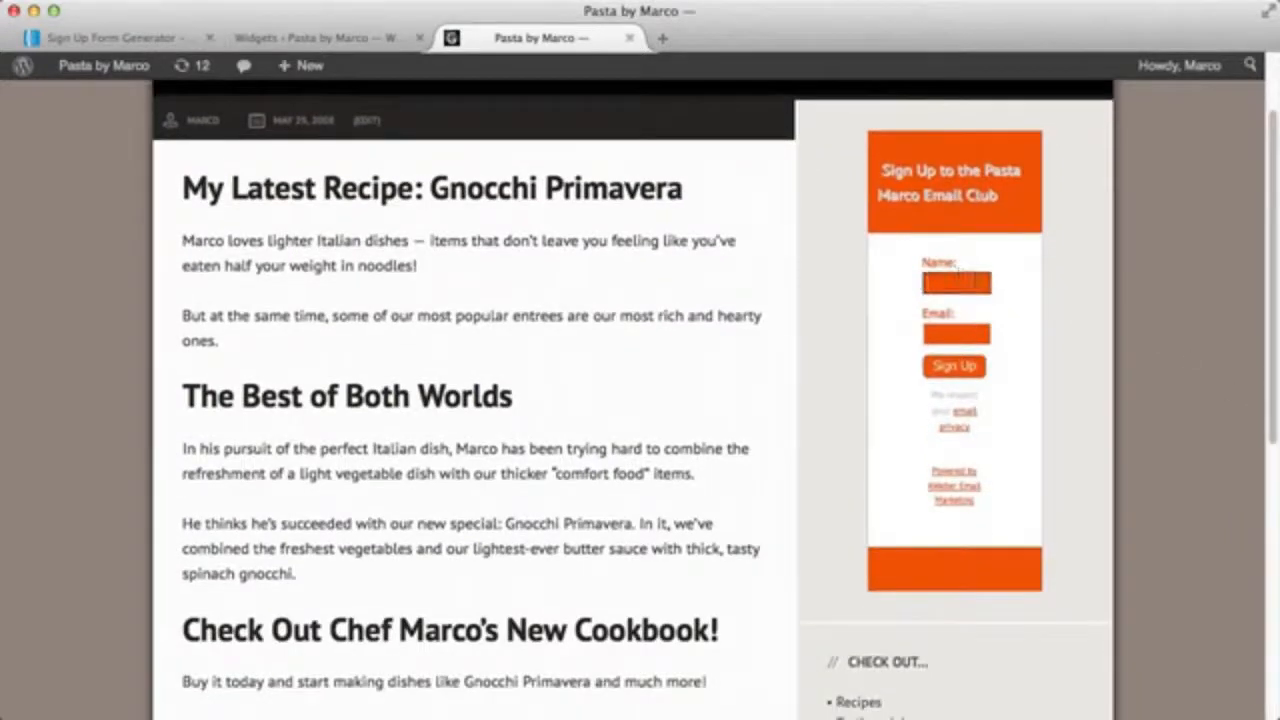
{"action": "key", "text": "Tab"}
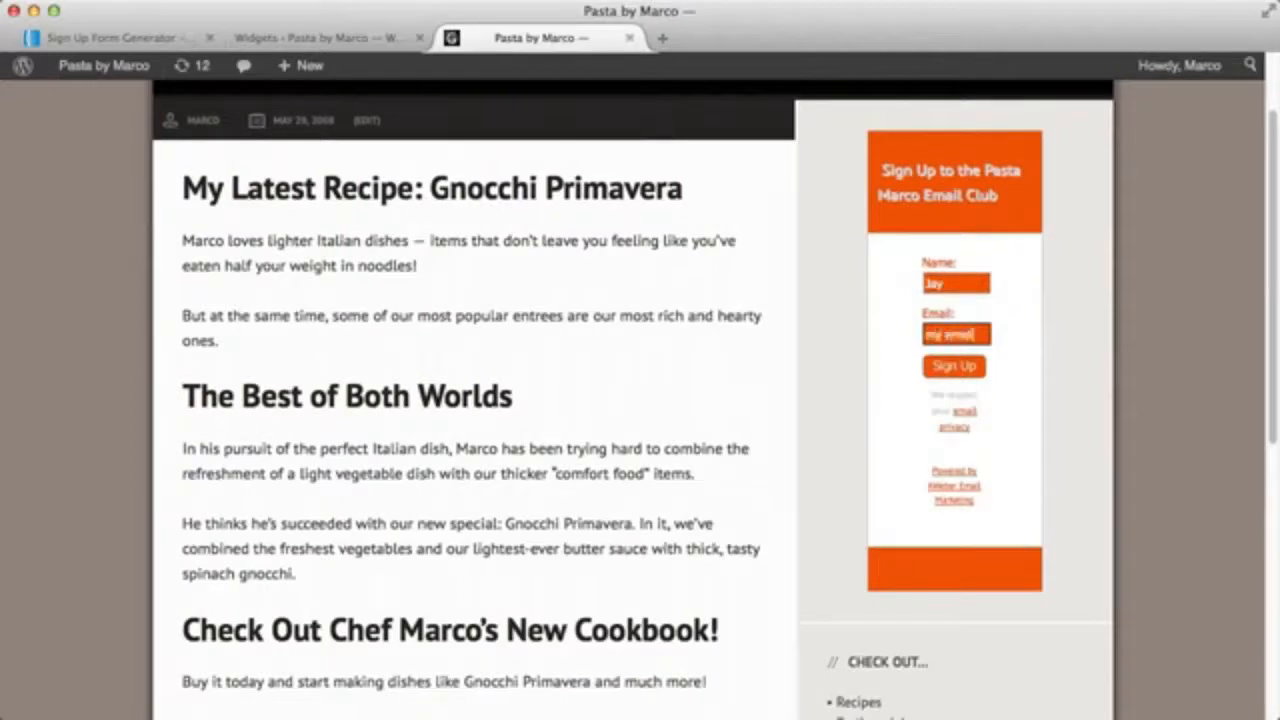
{"action": "type", "text": "my email@emai"}
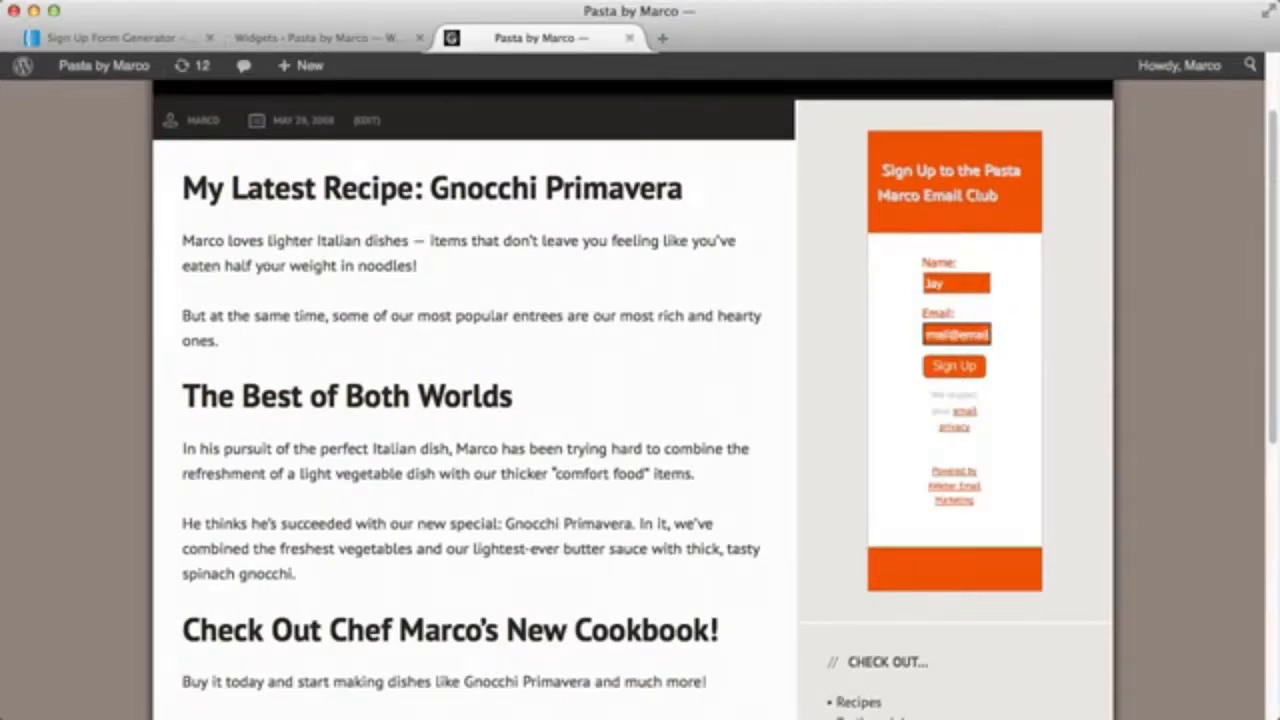